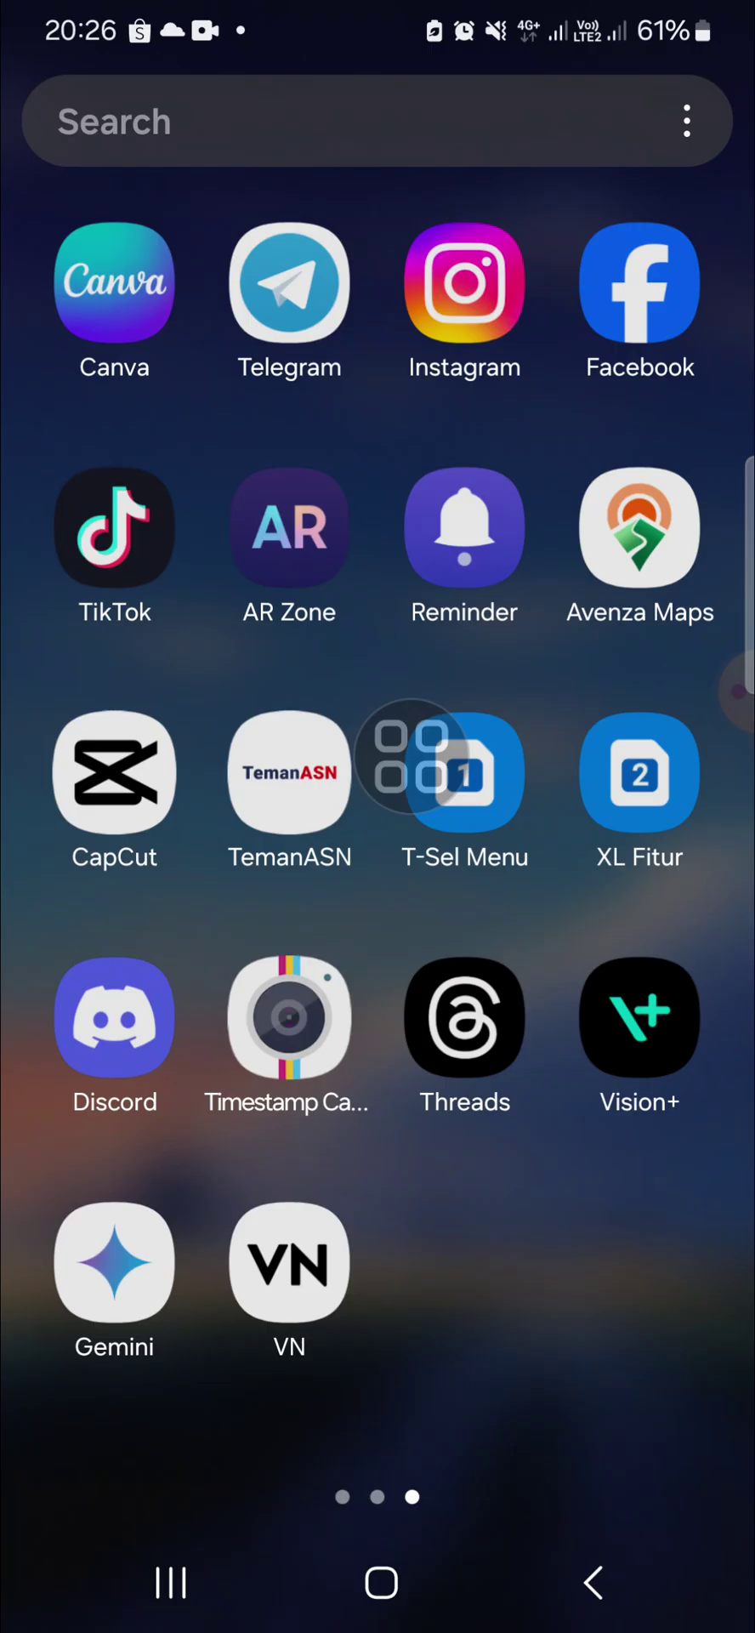
# Launch VN Video Editor and start a new project.
pyautogui.moveTo(412, 757); pyautogui.dragTo(355, 1067)
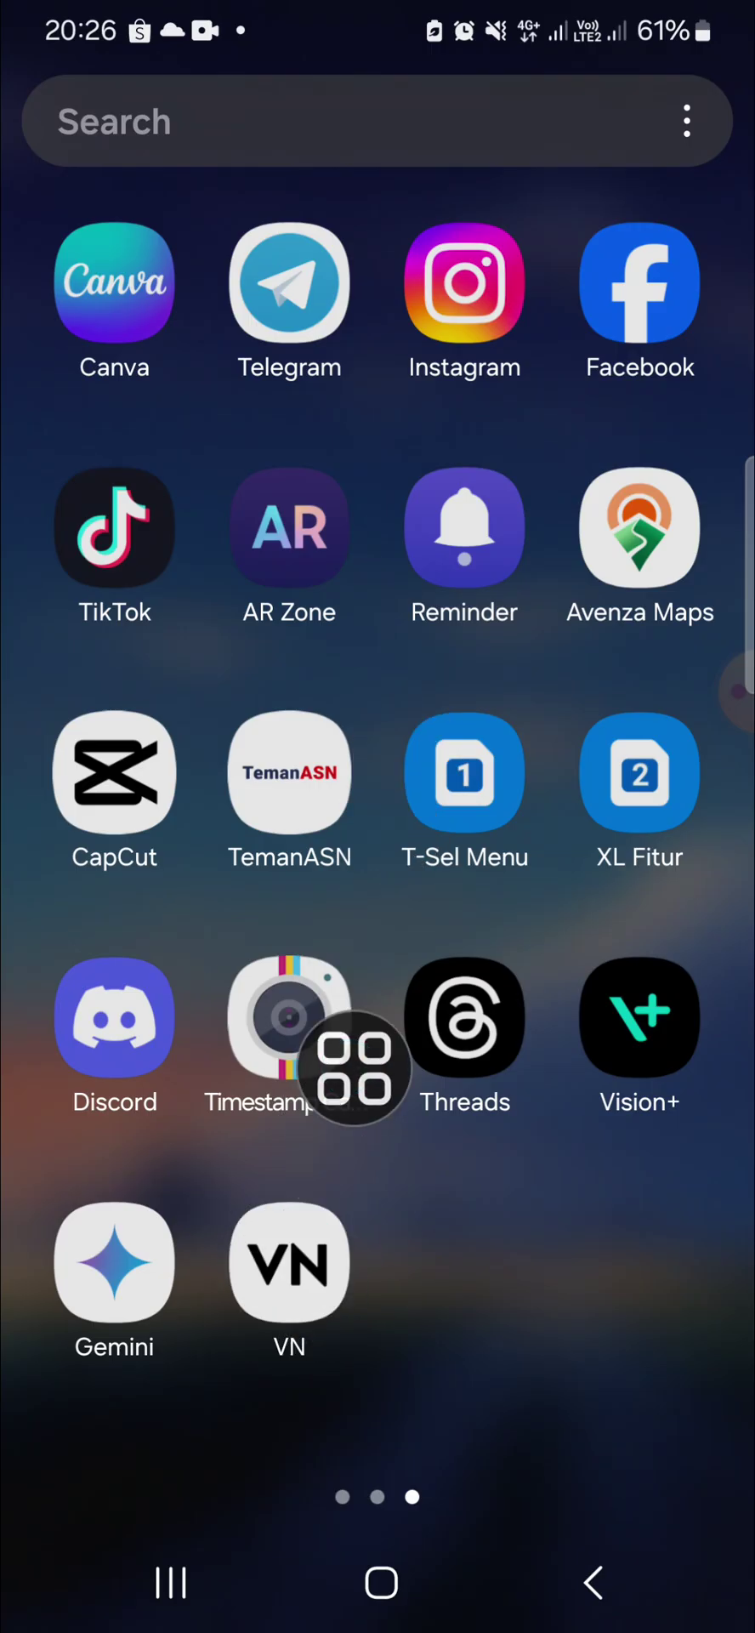
pyautogui.click(290, 1262)
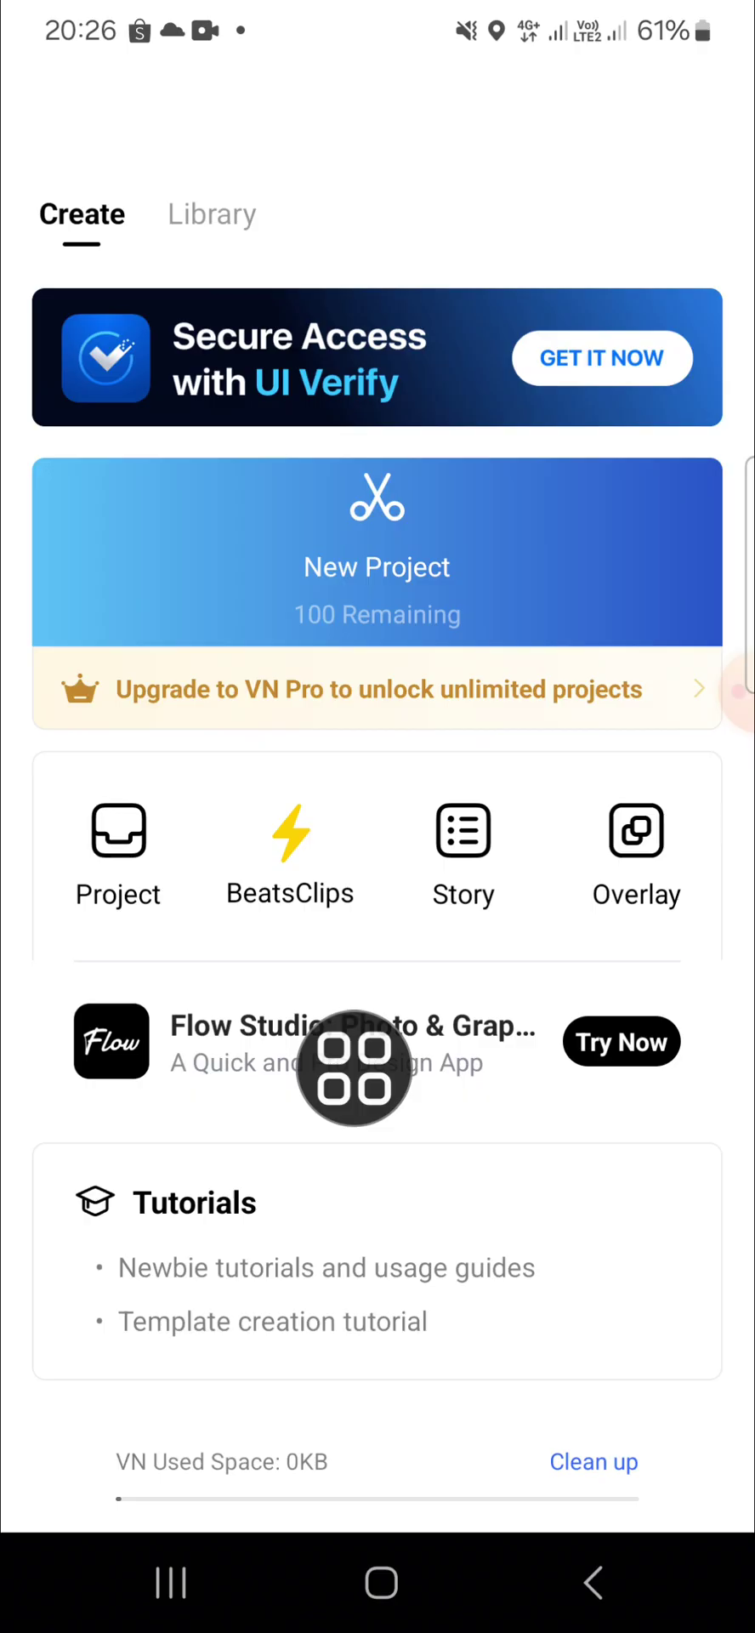
pyautogui.moveTo(354, 1067)
pyautogui.mouseDown()
pyautogui.moveTo(518, 533)
pyautogui.moveTo(576, 627)
pyautogui.mouseUp()
pyautogui.click(377, 553)
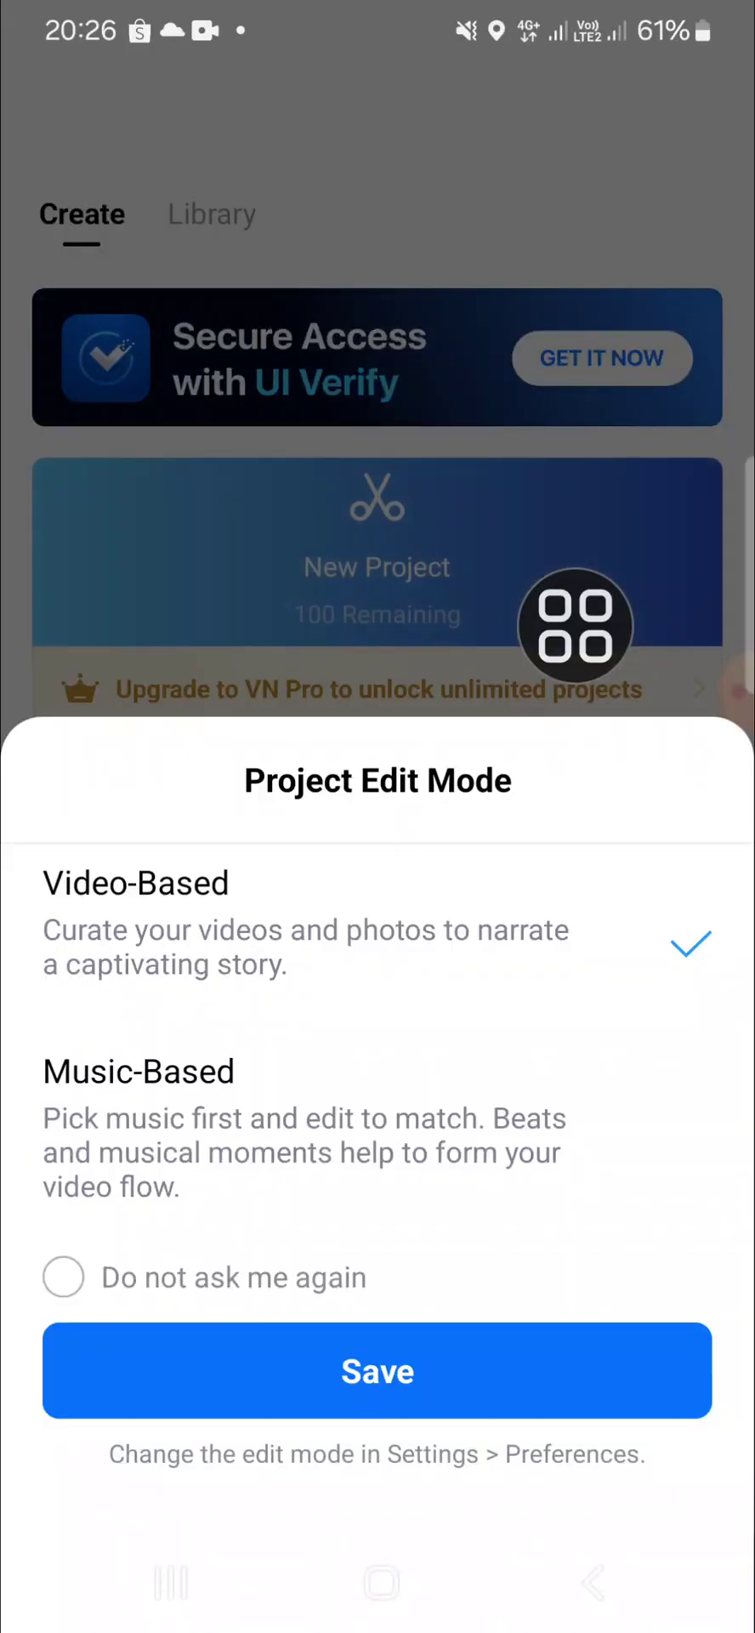
# Keep the Video-Based mode and filter the footage picker to videos only.
pyautogui.moveTo(575, 626)
pyautogui.mouseDown()
pyautogui.moveTo(570, 963)
pyautogui.moveTo(456, 1124)
pyautogui.moveTo(475, 934)
pyautogui.moveTo(379, 967)
pyautogui.moveTo(506, 981)
pyautogui.mouseUp()
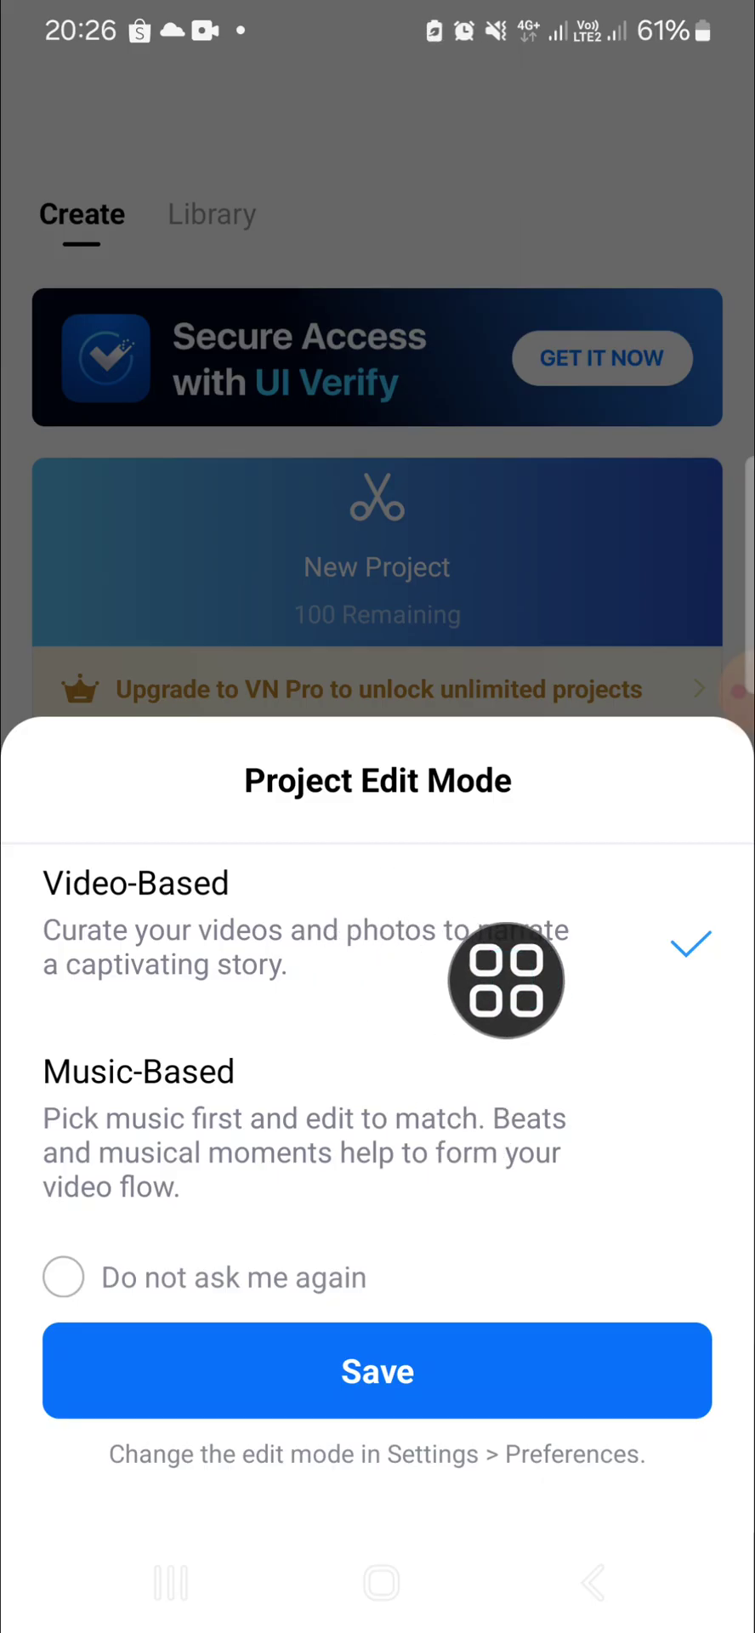
pyautogui.moveTo(506, 981)
pyautogui.mouseDown()
pyautogui.moveTo(419, 1284)
pyautogui.moveTo(543, 1353)
pyautogui.mouseUp()
pyautogui.click(355, 1371)
pyautogui.click(354, 317)
# Pick the 00:09 wheat-field video and continue into the editor.
pyautogui.moveTo(496, 835); pyautogui.dragTo(592, 538)
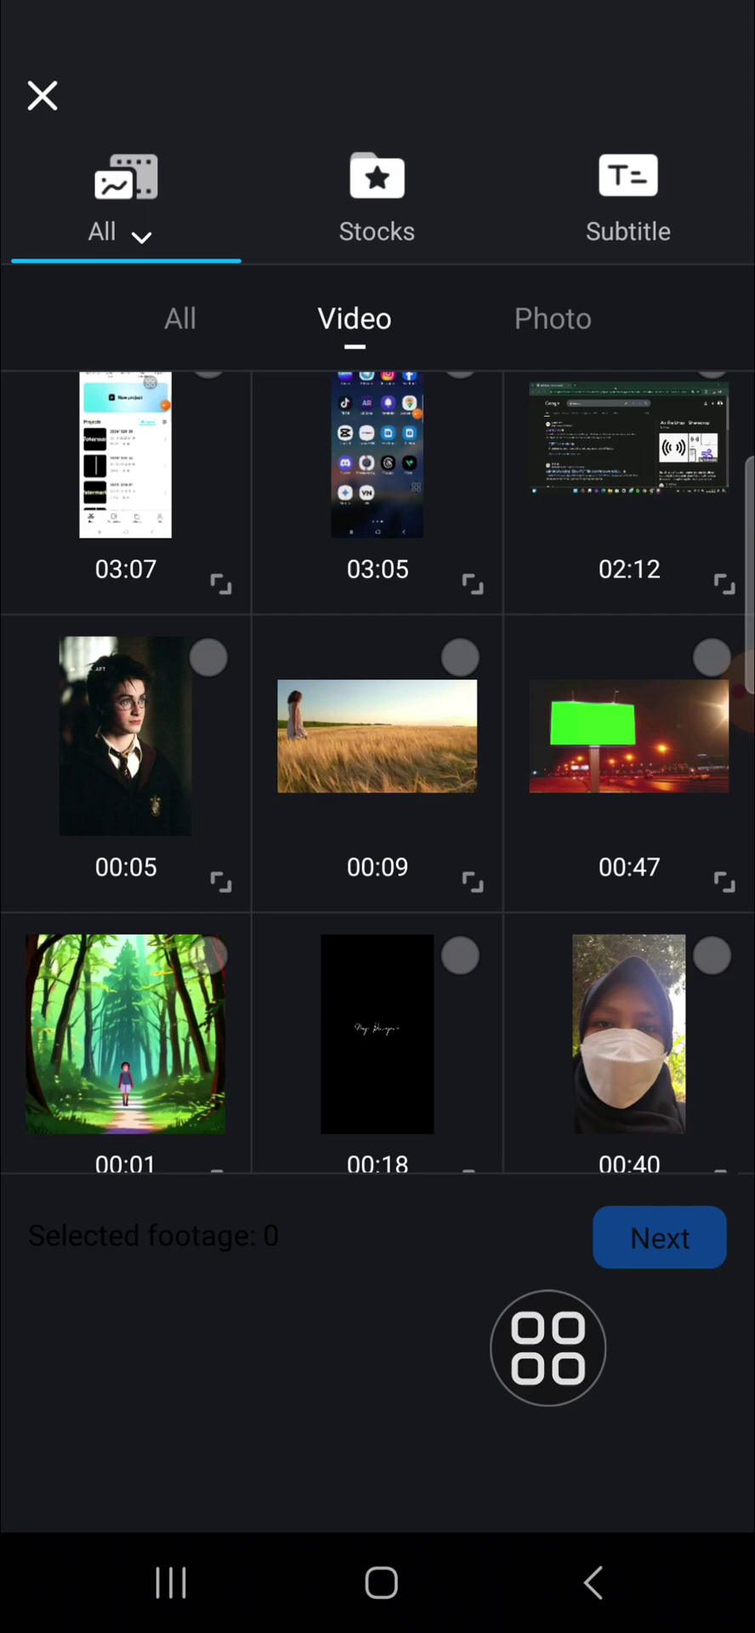
pyautogui.moveTo(548, 1348)
pyautogui.mouseDown()
pyautogui.moveTo(418, 782)
pyautogui.moveTo(672, 1058)
pyautogui.mouseUp()
pyautogui.click(450, 645)
pyautogui.click(660, 1247)
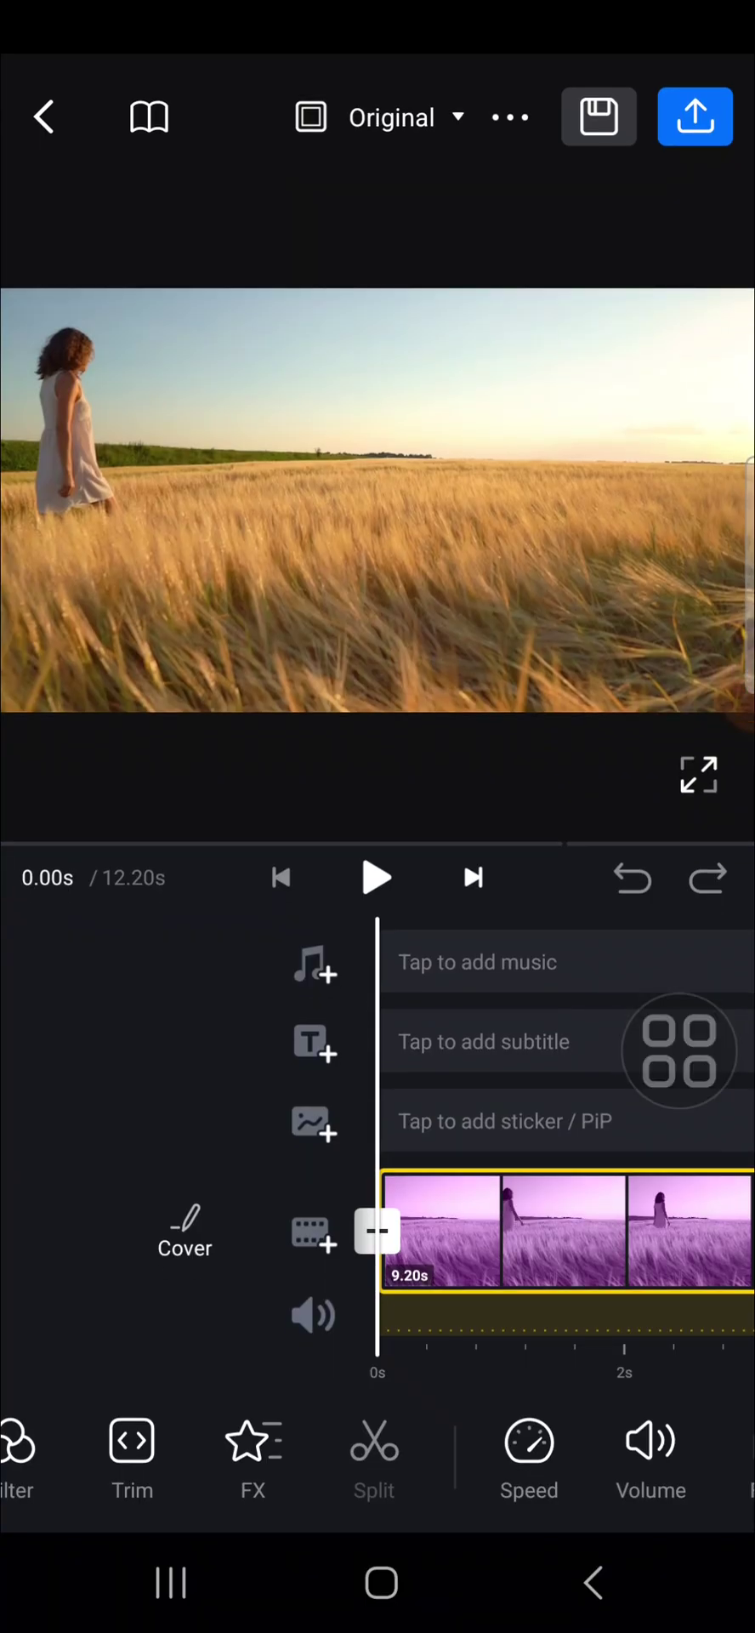
# Bring up the Add Footage choices above the clip and pick Sticker.
pyautogui.moveTo(605, 1078); pyautogui.dragTo(421, 1129)
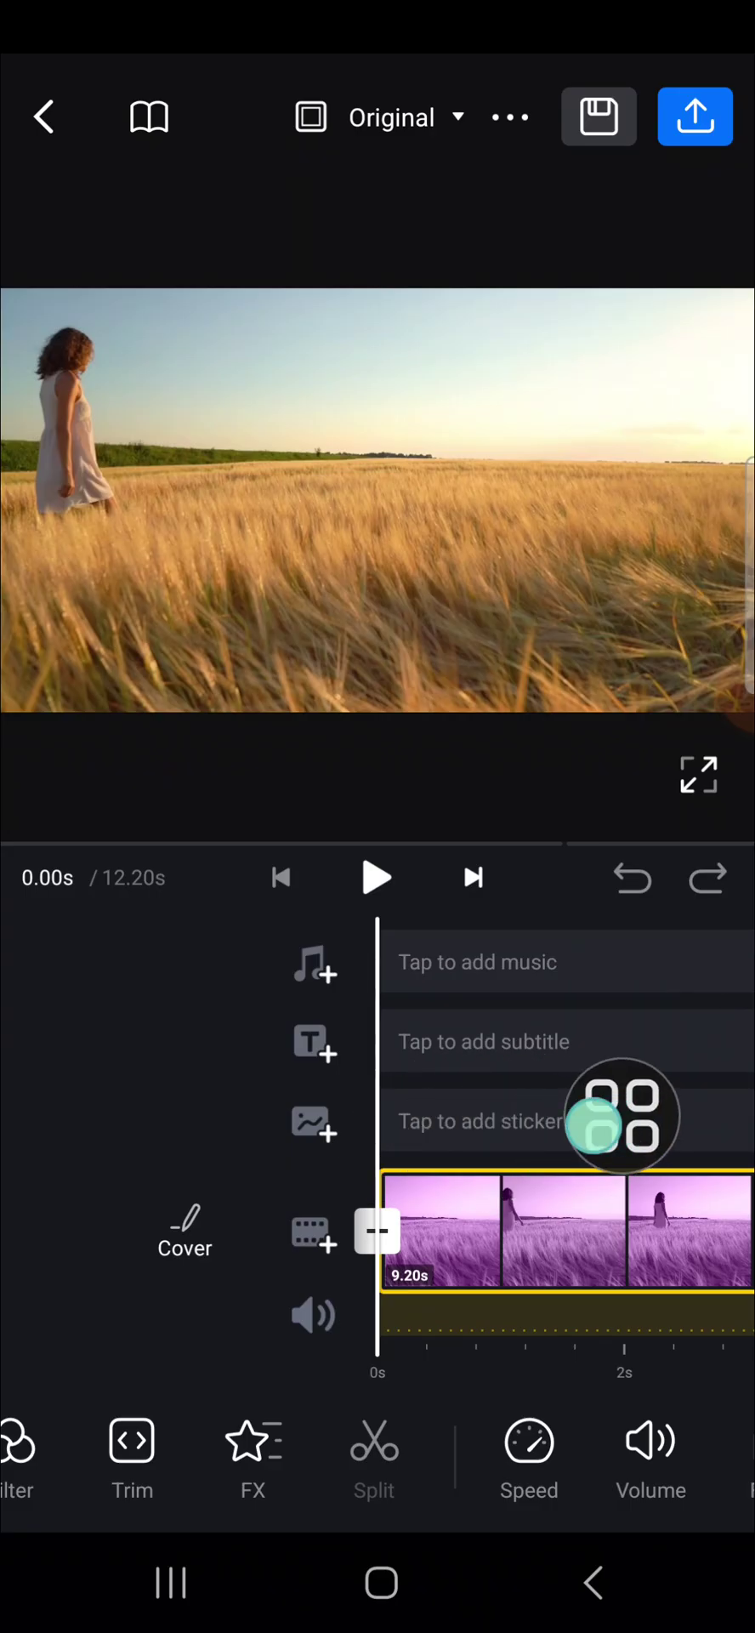
pyautogui.moveTo(421, 1130)
pyautogui.mouseDown()
pyautogui.moveTo(592, 909)
pyautogui.moveTo(602, 1120)
pyautogui.moveTo(675, 1139)
pyautogui.mouseUp()
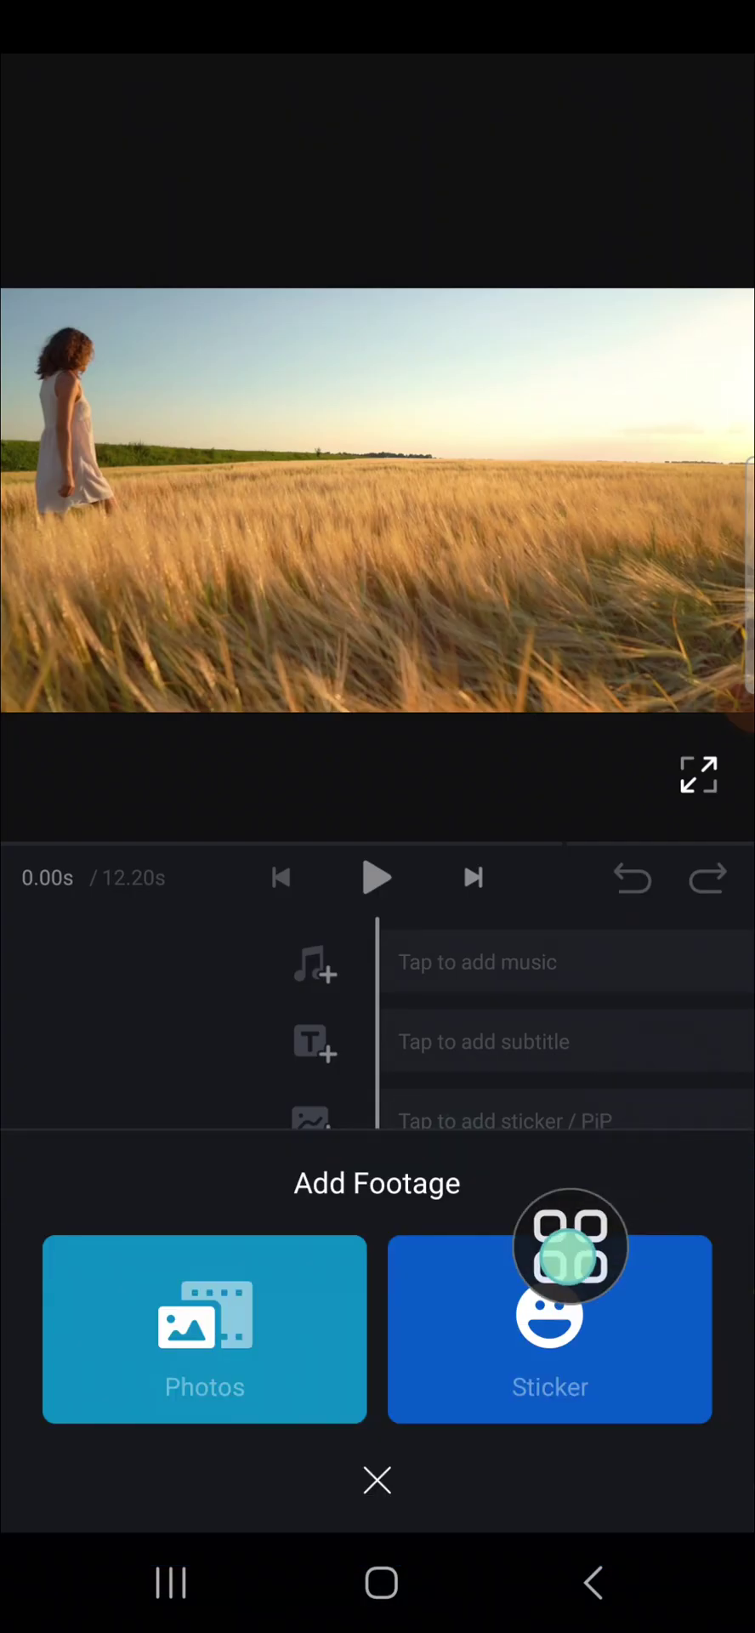
pyautogui.click(550, 1327)
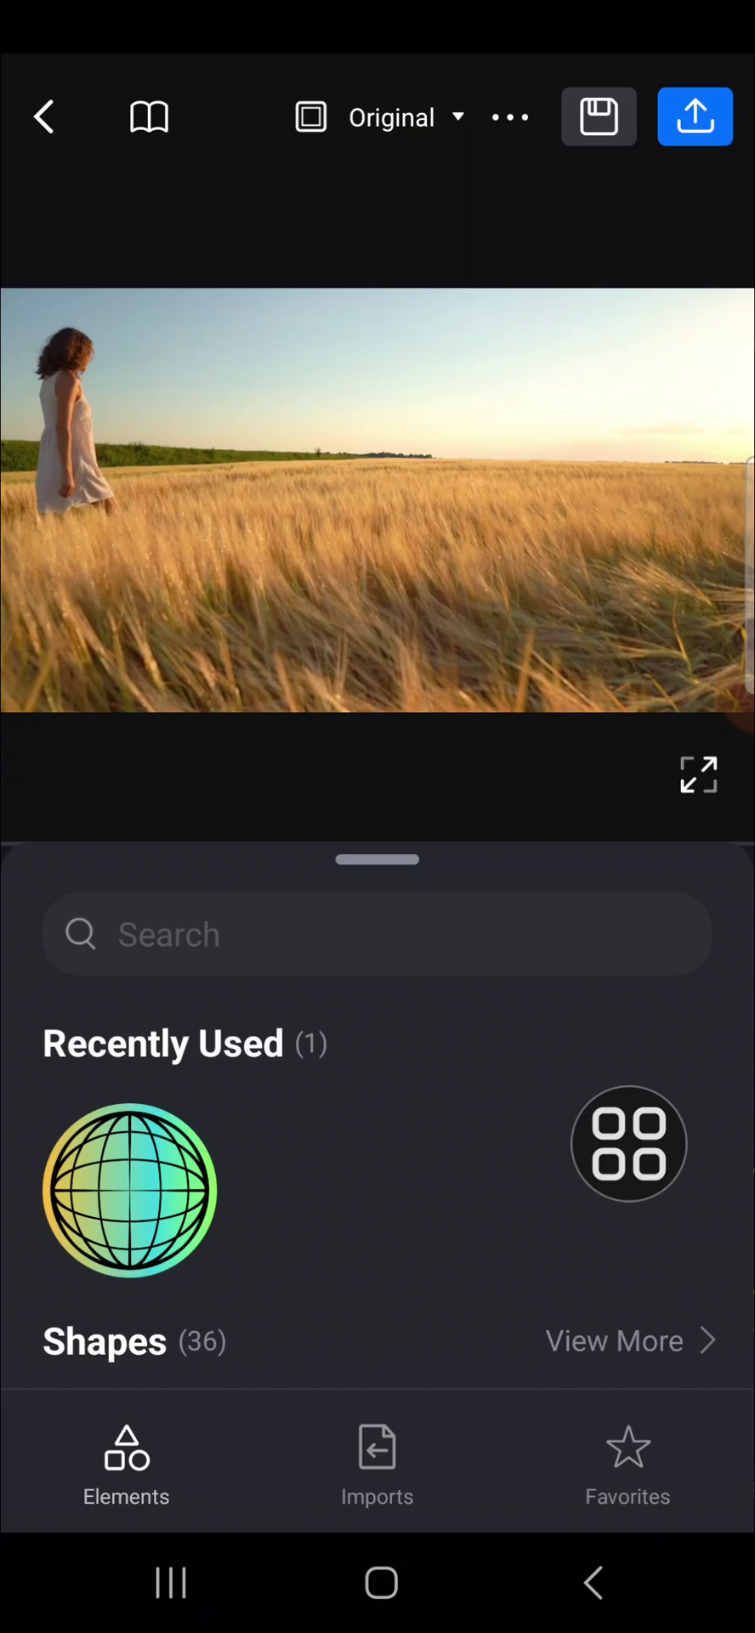
pyautogui.moveTo(442, 1222); pyautogui.dragTo(500, 999)
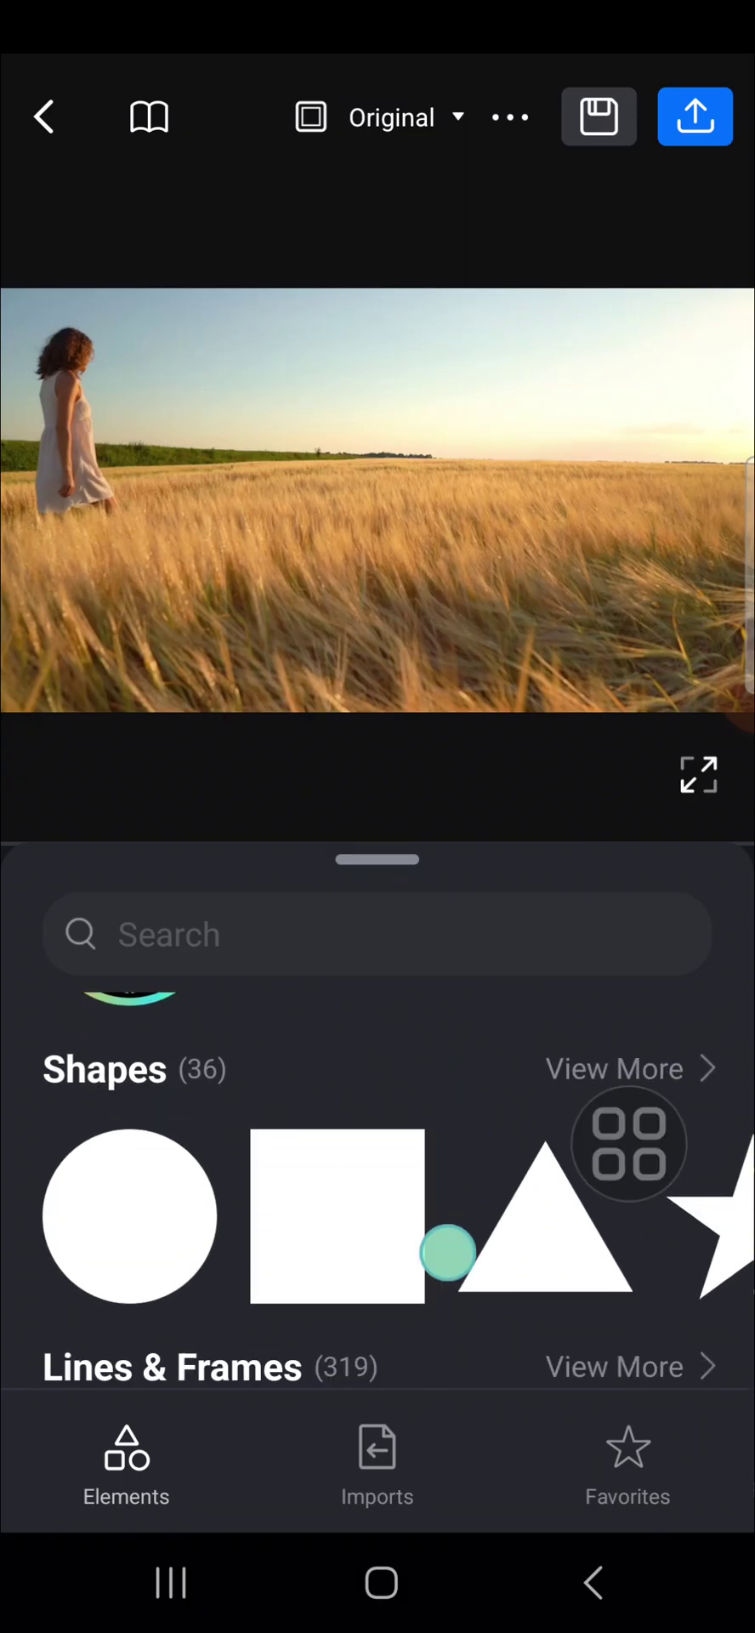
pyautogui.moveTo(448, 1252); pyautogui.dragTo(485, 986)
pyautogui.moveTo(519, 1251); pyautogui.dragTo(536, 1003)
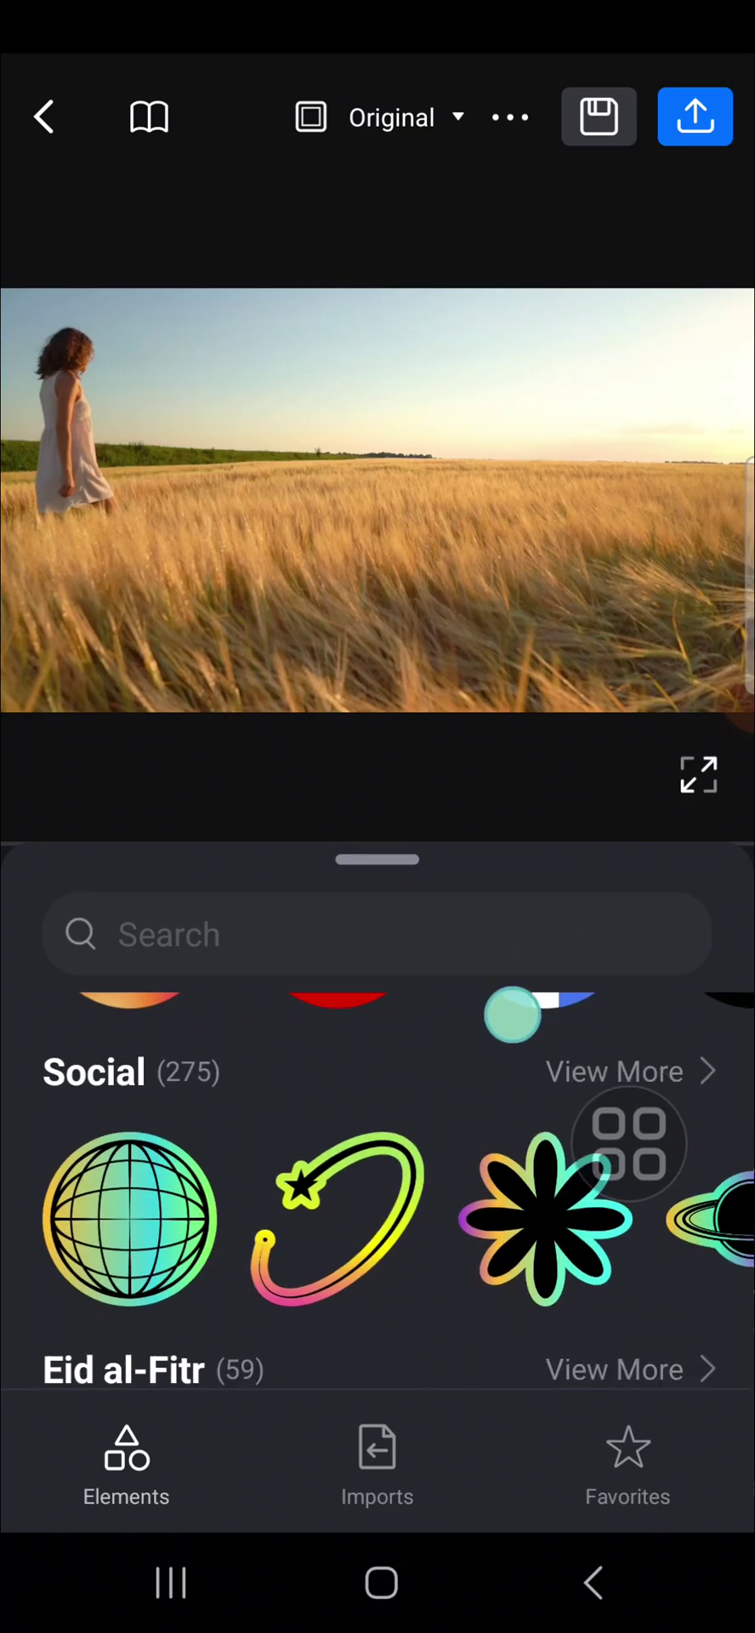
pyautogui.moveTo(529, 1295)
pyautogui.mouseDown()
pyautogui.moveTo(526, 1110)
pyautogui.moveTo(525, 1310)
pyautogui.mouseUp()
pyautogui.moveTo(449, 1123)
pyautogui.mouseDown()
pyautogui.moveTo(452, 1230)
pyautogui.moveTo(486, 970)
pyautogui.mouseUp()
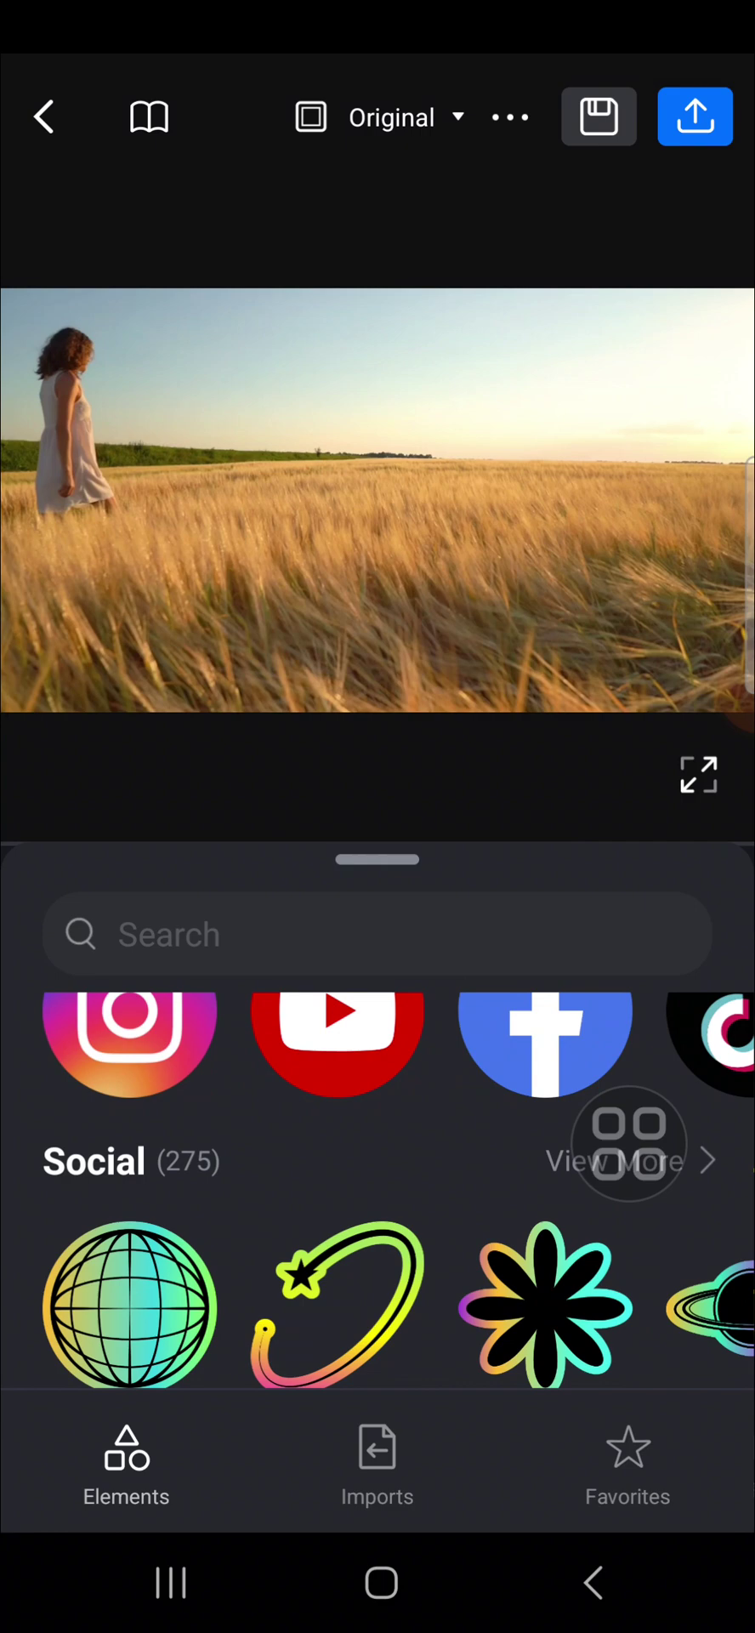
pyautogui.moveTo(436, 1131)
pyautogui.mouseDown()
pyautogui.moveTo(434, 1237)
pyautogui.moveTo(419, 1262)
pyautogui.mouseUp()
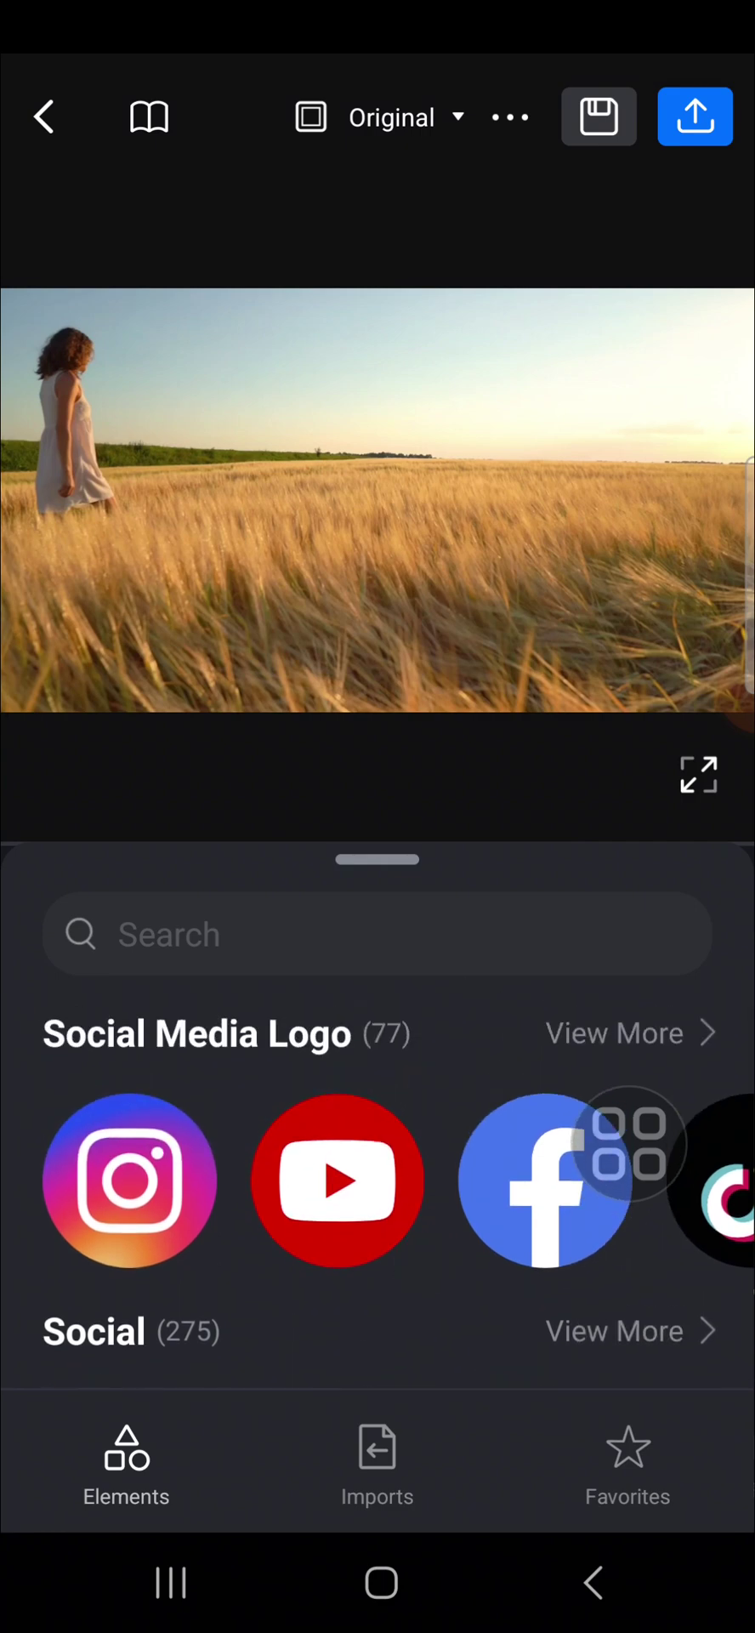
pyautogui.moveTo(630, 1144)
pyautogui.mouseDown()
pyautogui.moveTo(631, 1131)
pyautogui.moveTo(244, 1065)
pyautogui.moveTo(402, 1051)
pyautogui.moveTo(695, 923)
pyautogui.mouseUp()
pyautogui.click(595, 1036)
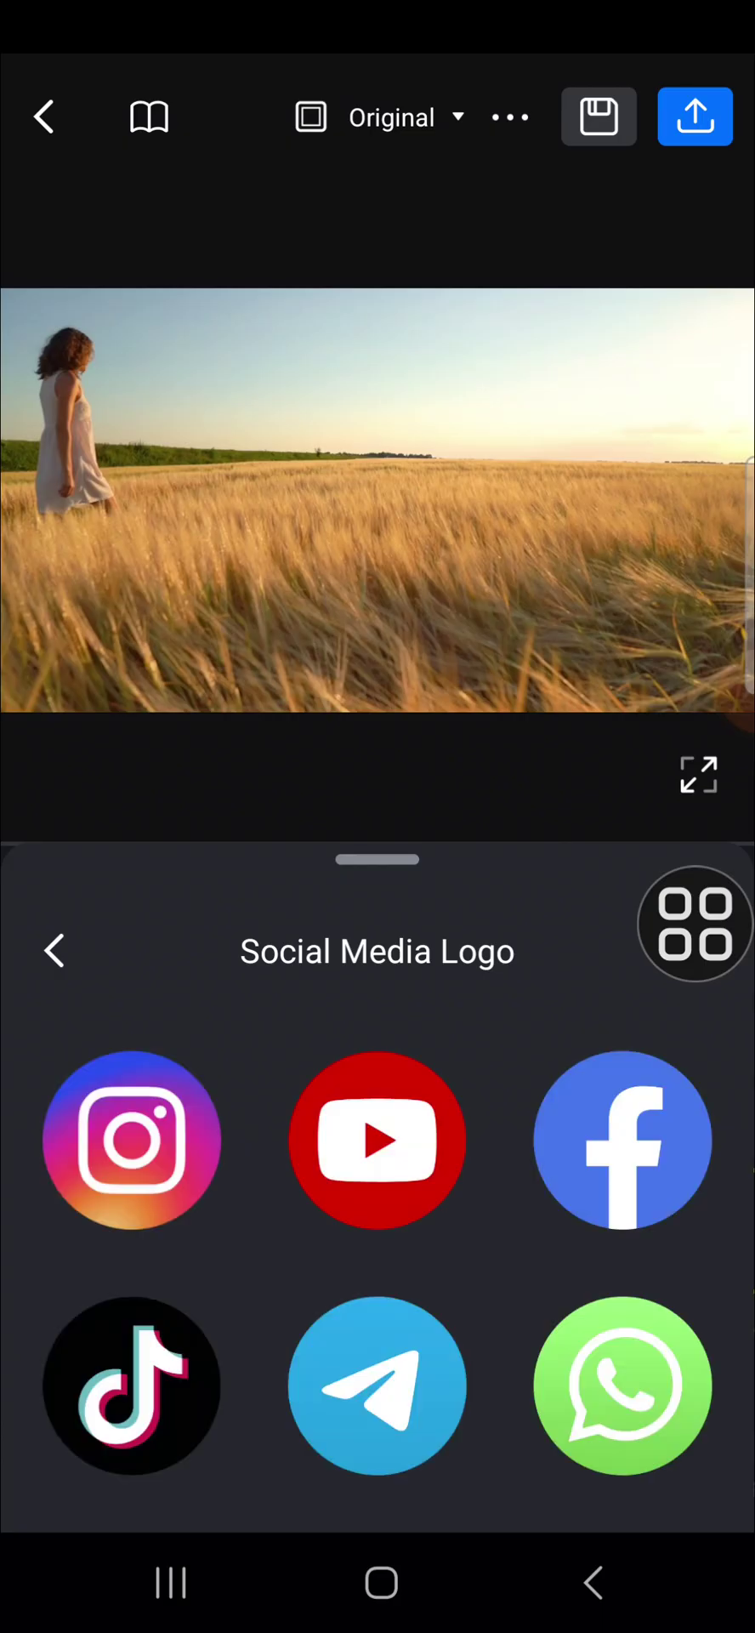
pyautogui.moveTo(489, 1276); pyautogui.dragTo(540, 973)
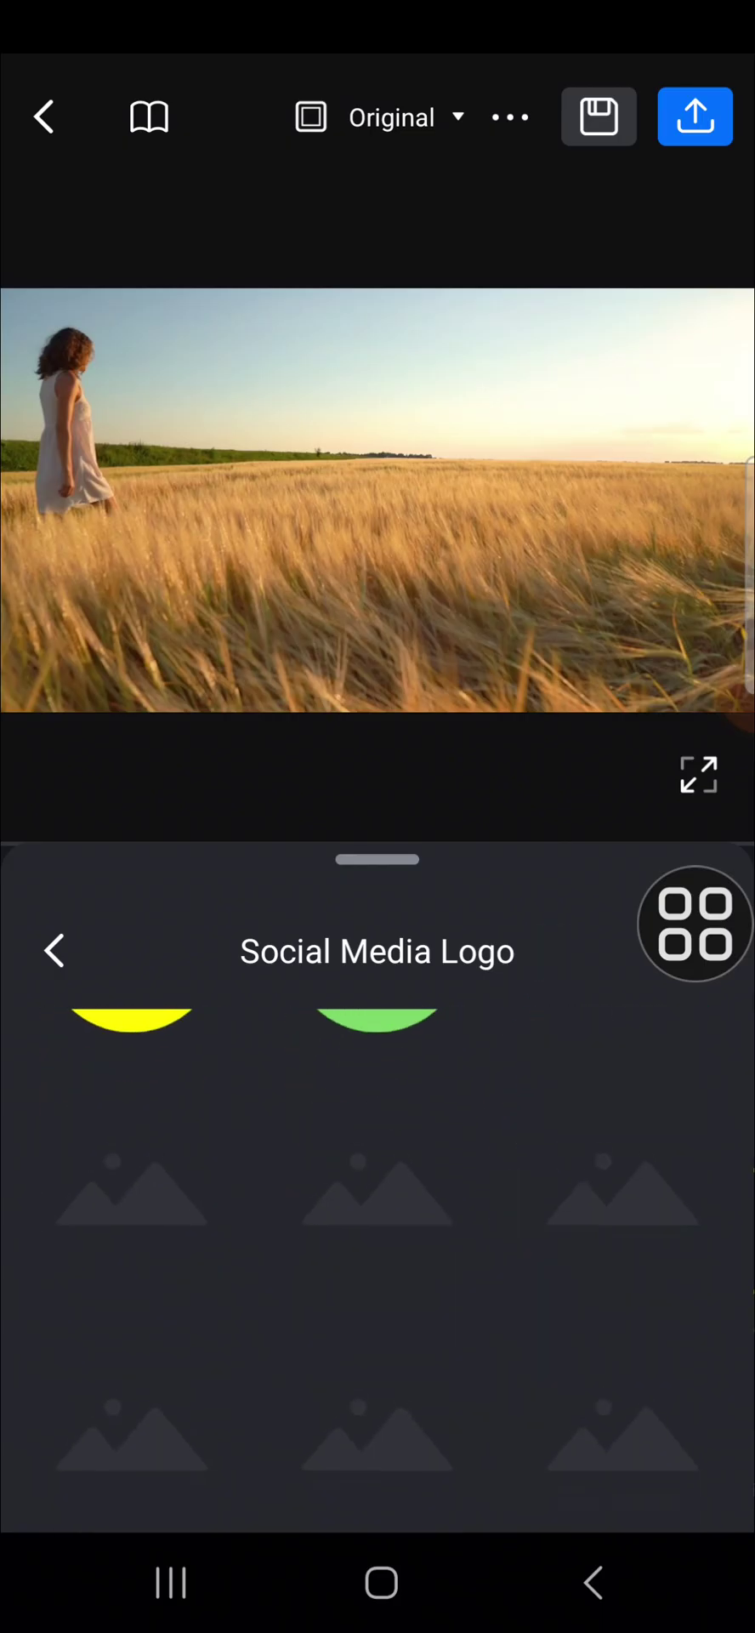
pyautogui.moveTo(421, 1114); pyautogui.dragTo(423, 1349)
pyautogui.moveTo(416, 1112); pyautogui.dragTo(417, 1352)
pyautogui.moveTo(459, 1174); pyautogui.dragTo(460, 1411)
pyautogui.click(132, 1138)
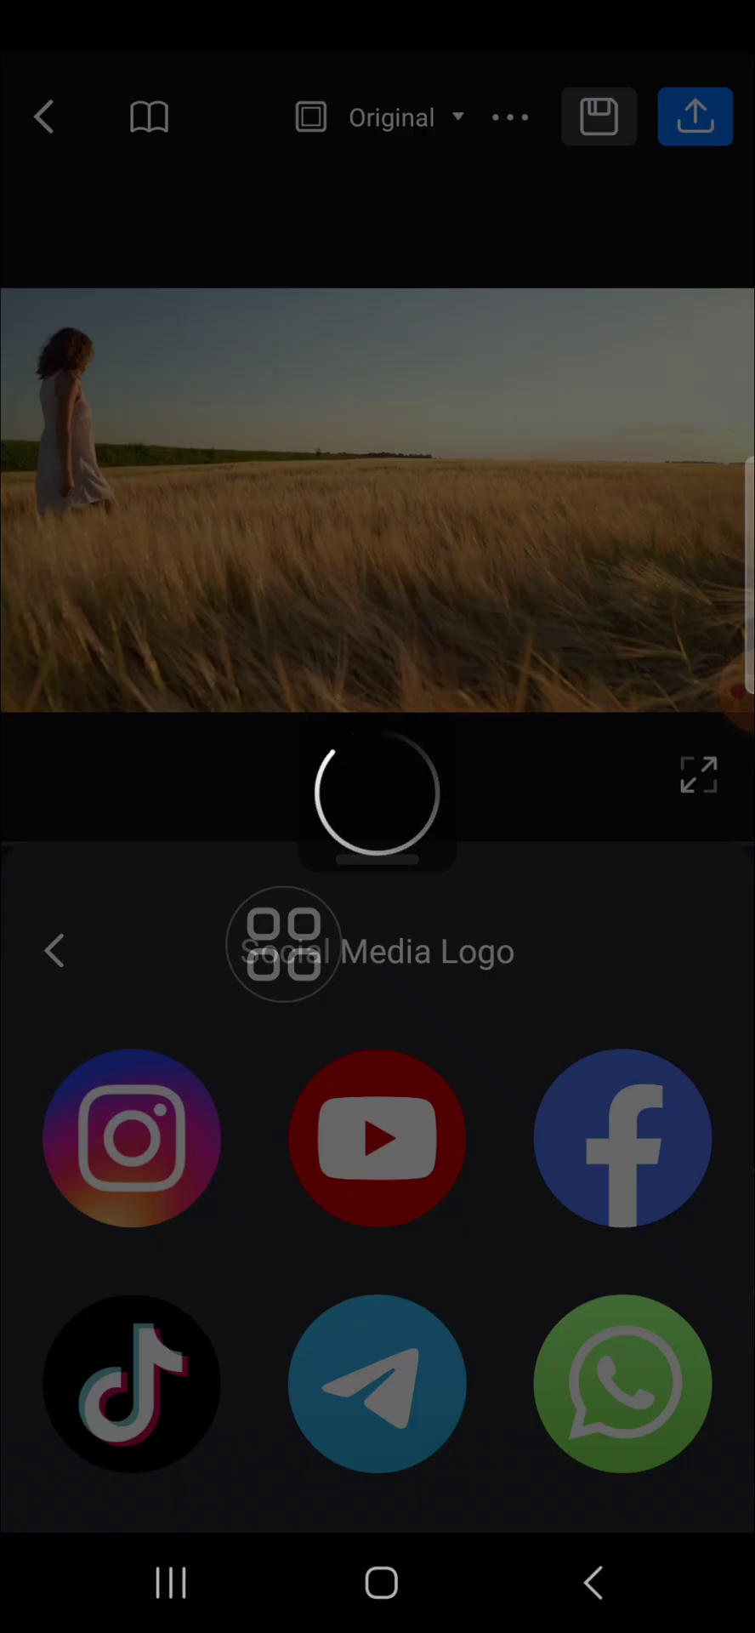
pyautogui.moveTo(283, 943); pyautogui.dragTo(514, 893)
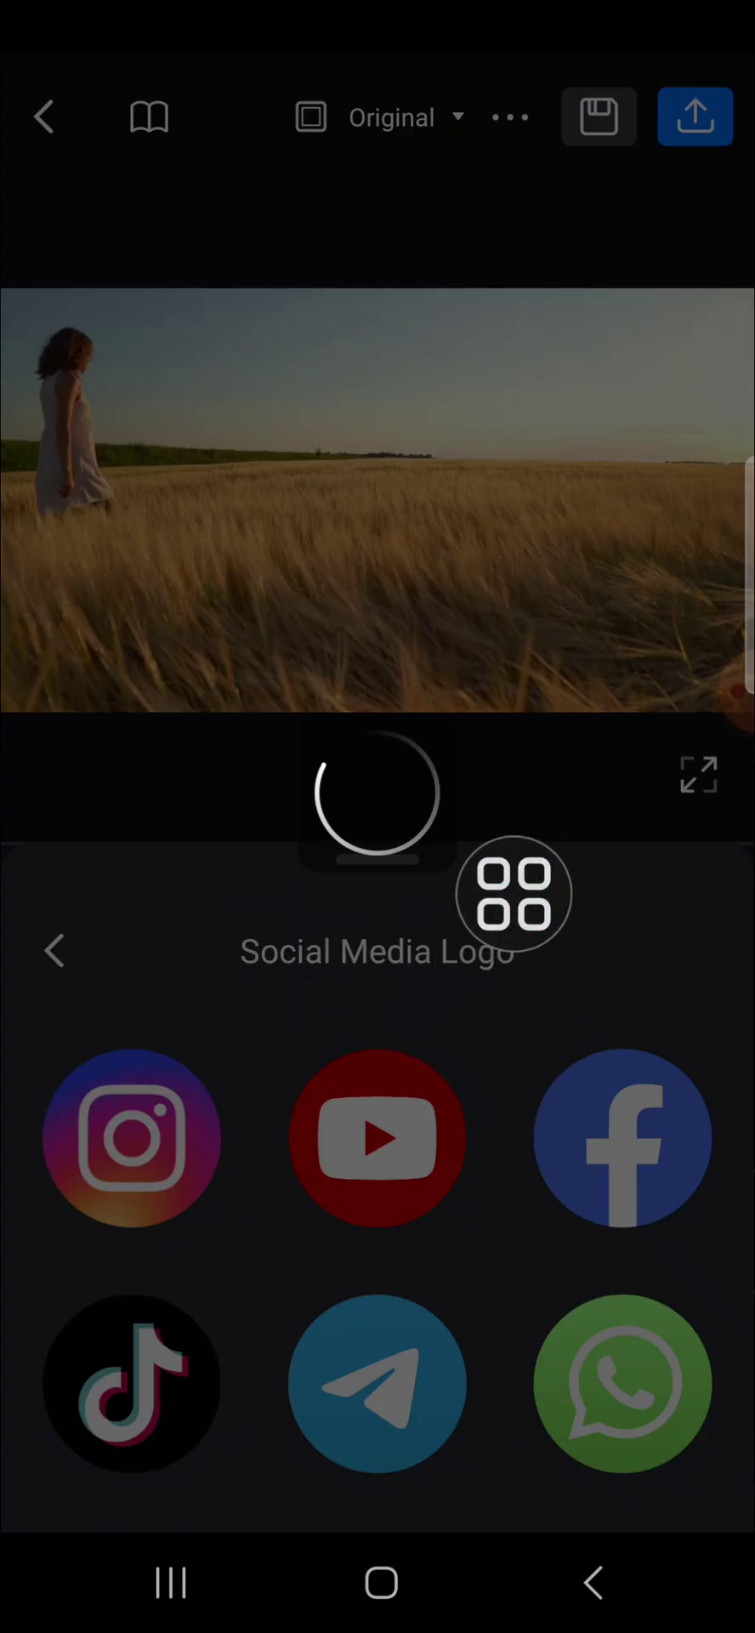
pyautogui.click(595, 1584)
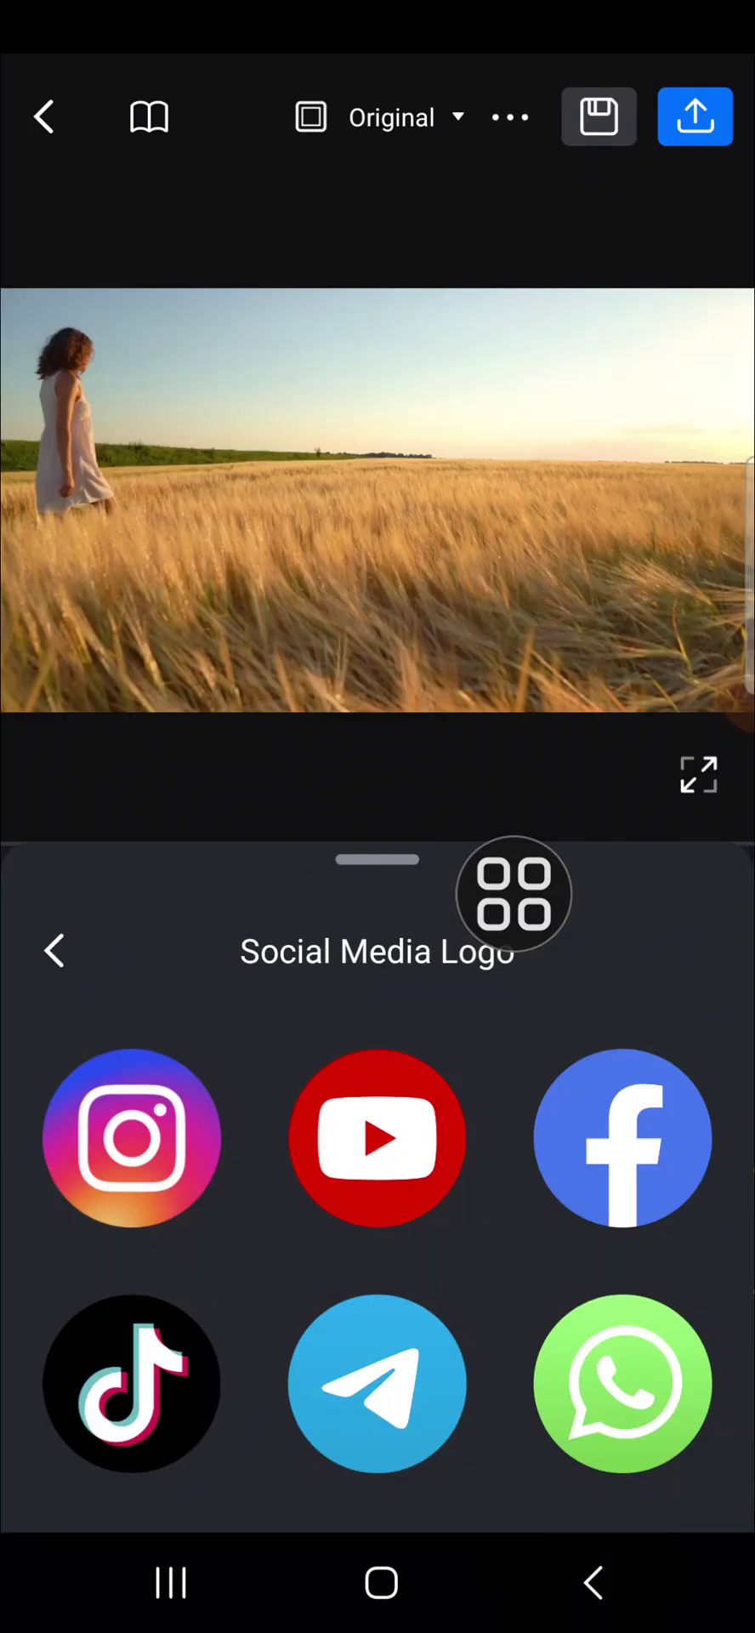
pyautogui.click(56, 953)
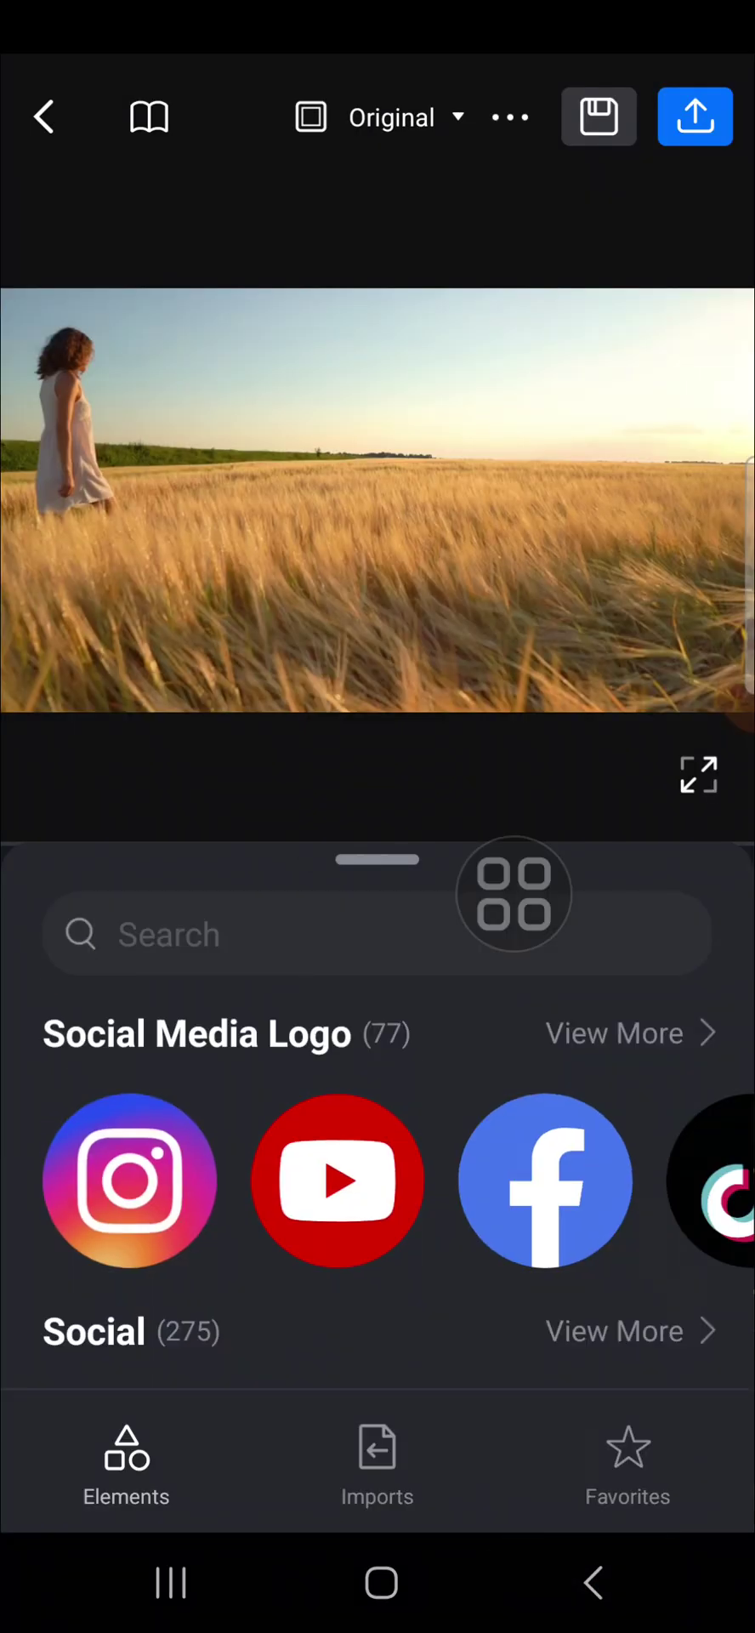
# Search the sticker library for 'flower' and browse the results.
pyautogui.moveTo(513, 893)
pyautogui.mouseDown()
pyautogui.moveTo(429, 978)
pyautogui.moveTo(587, 940)
pyautogui.mouseUp()
pyautogui.click(315, 946)
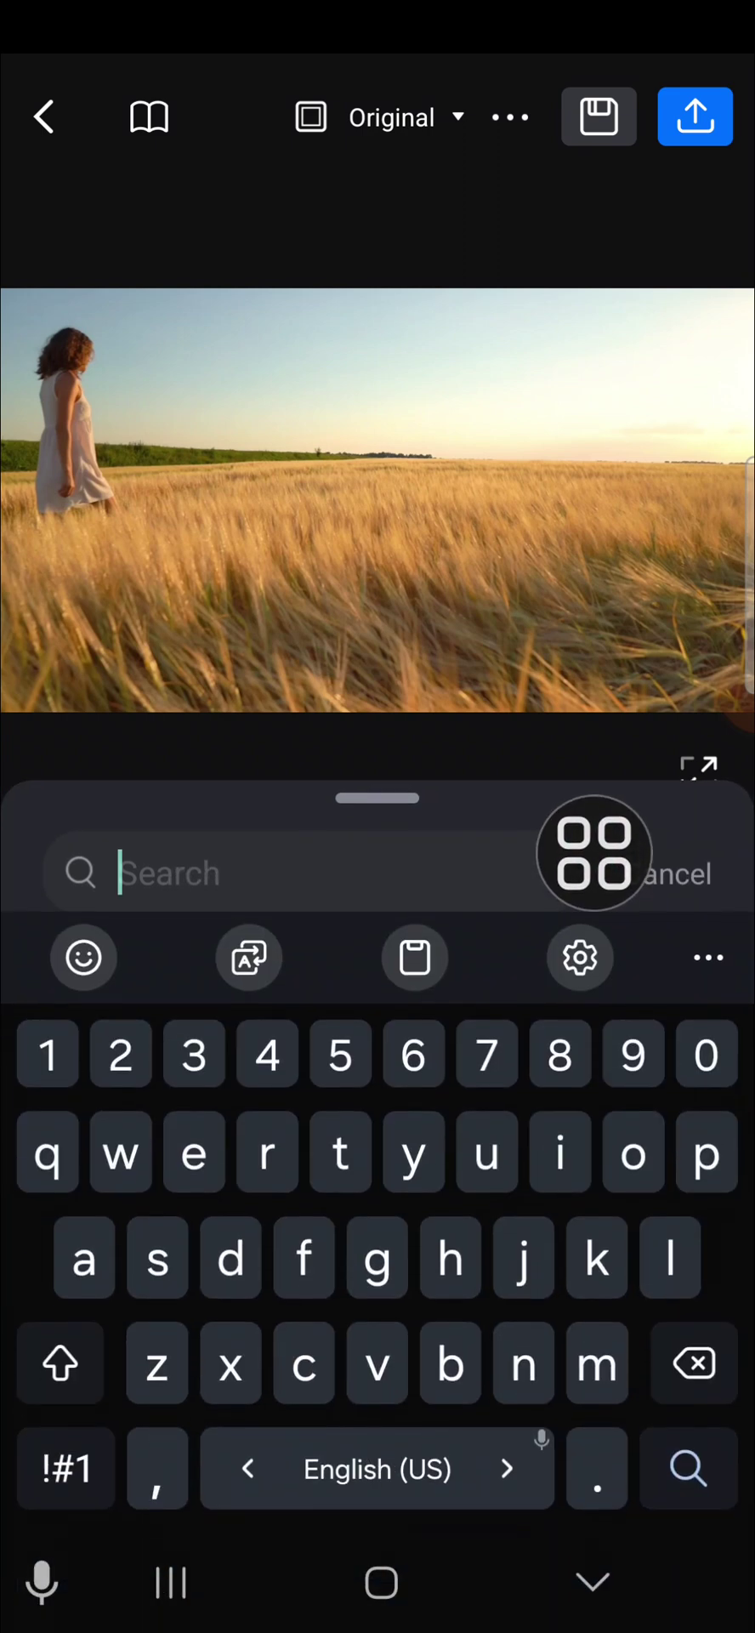
pyautogui.write('flo')
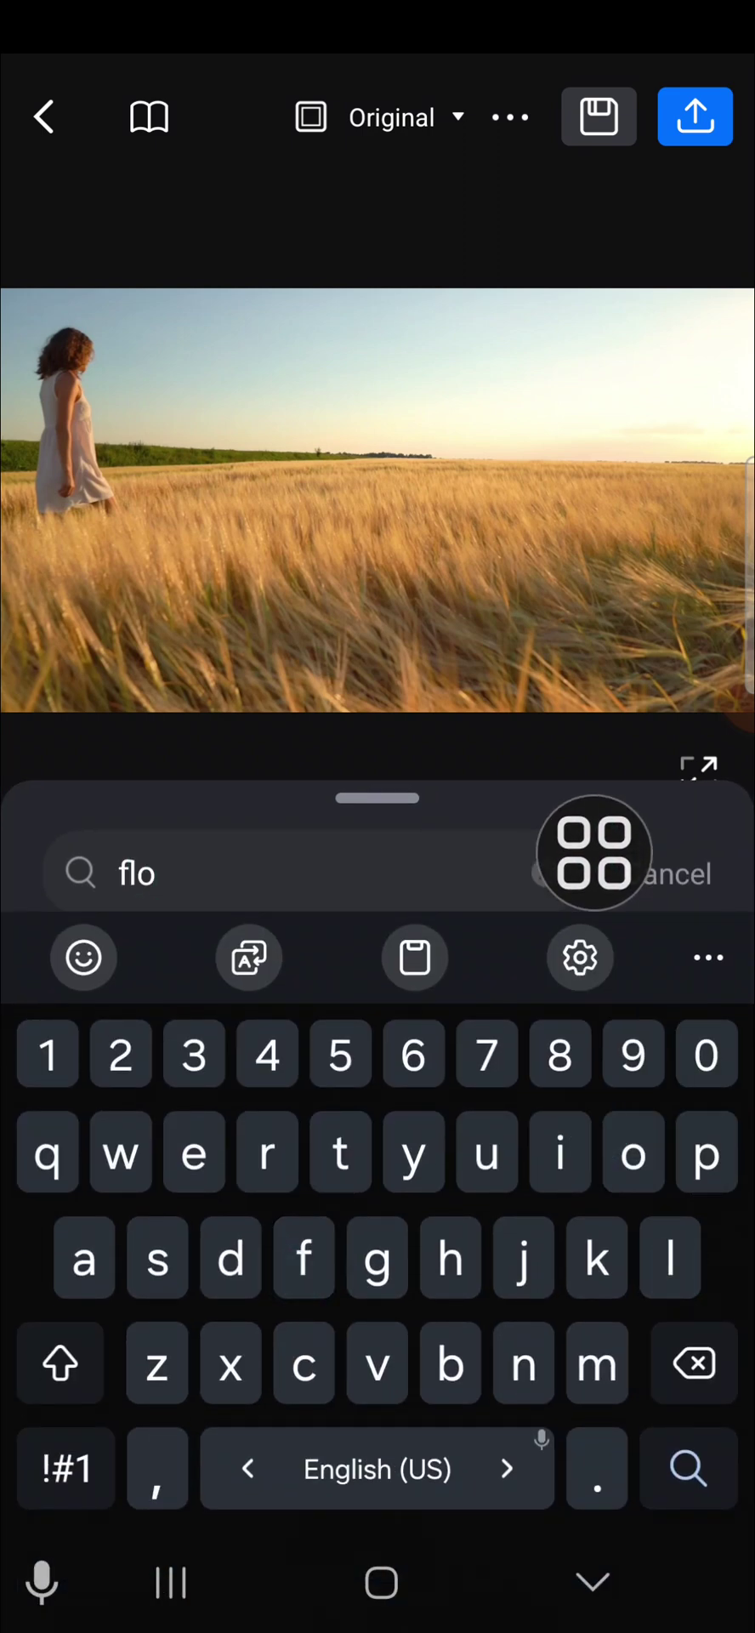
pyautogui.write('wer')
pyautogui.click(528, 822)
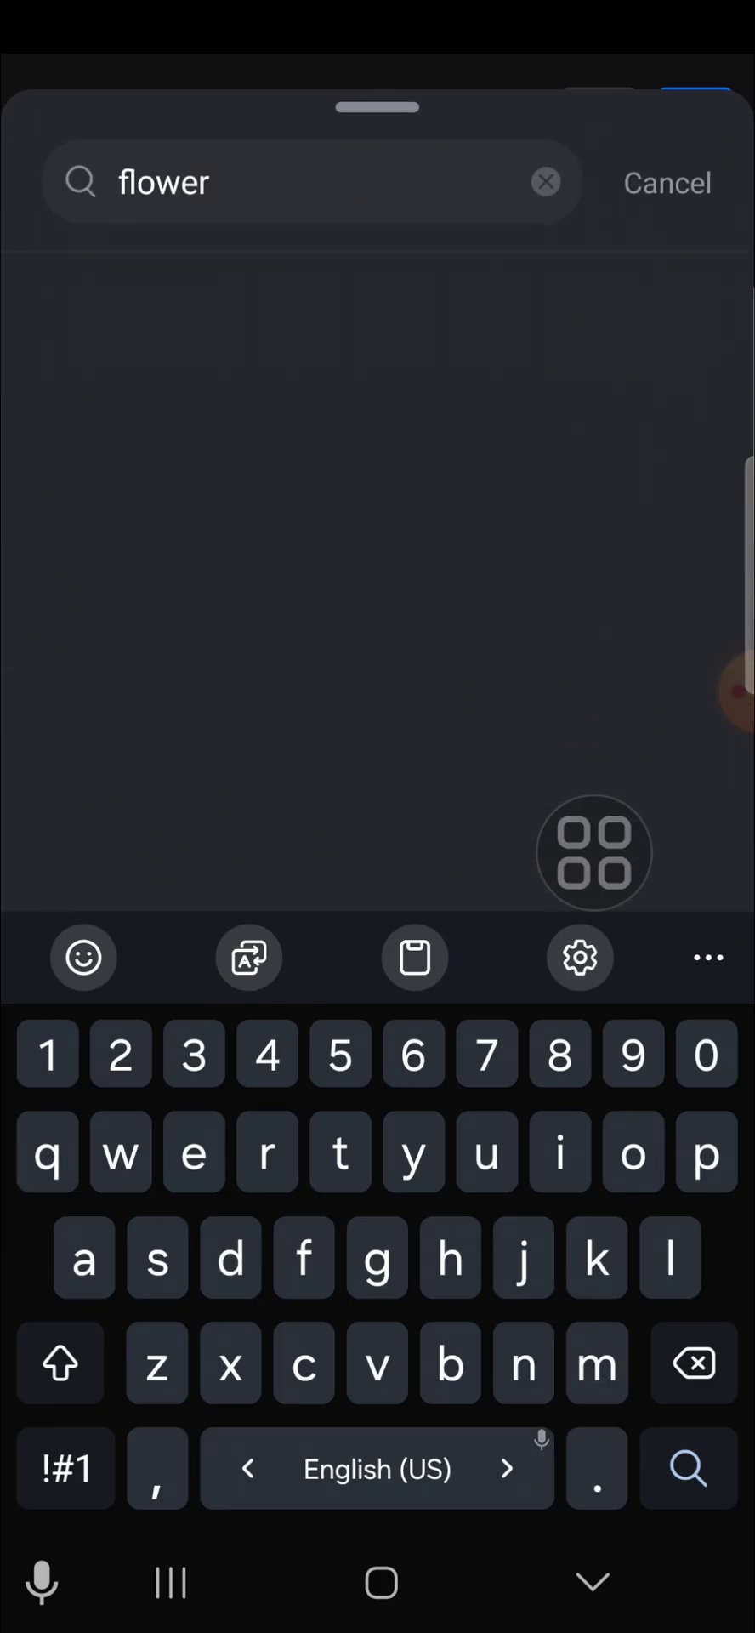
pyautogui.click(689, 1468)
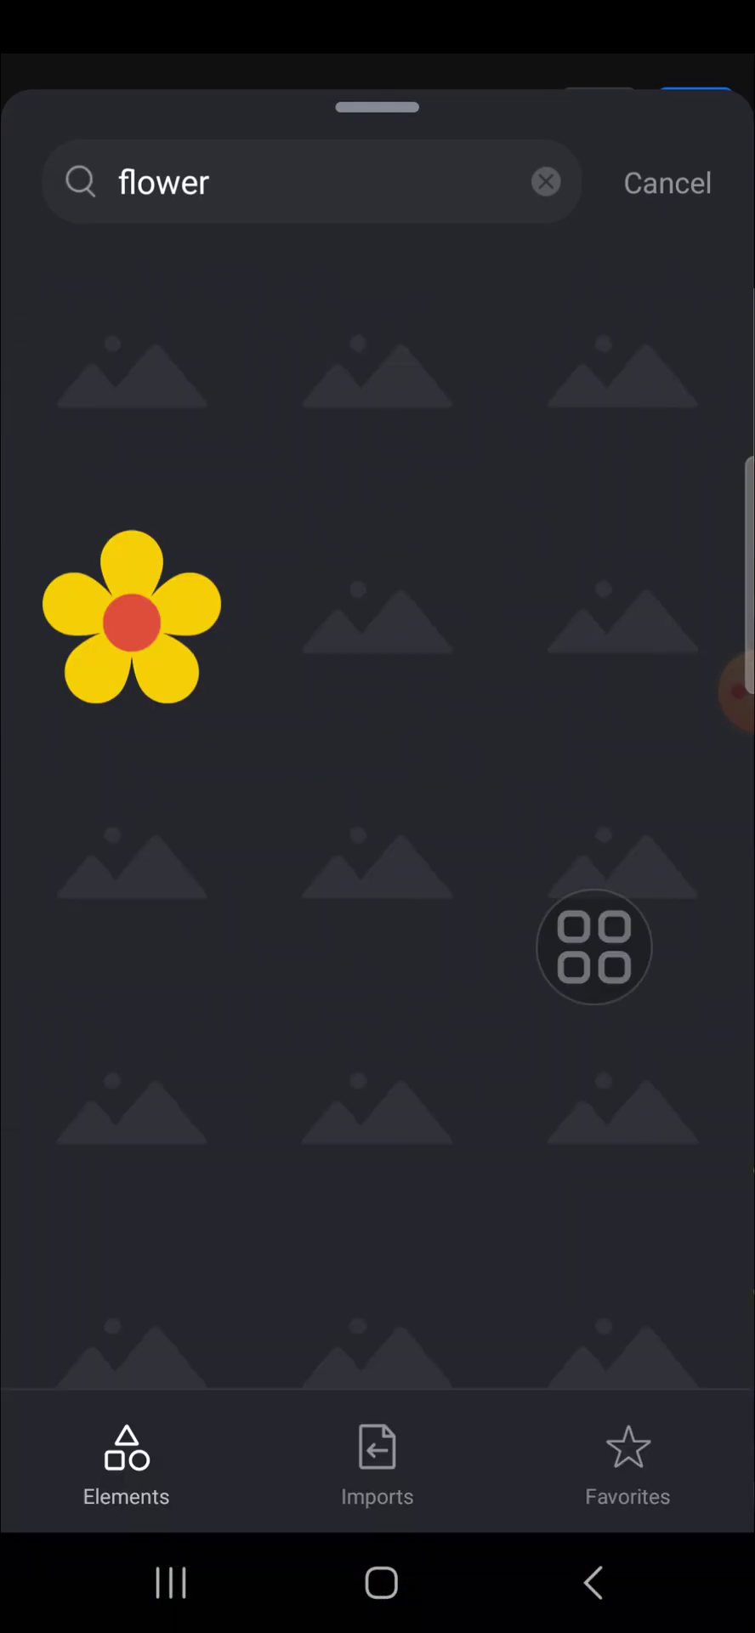
pyautogui.moveTo(594, 946)
pyautogui.mouseDown()
pyautogui.moveTo(507, 467)
pyautogui.moveTo(339, 201)
pyautogui.moveTo(255, 795)
pyautogui.moveTo(131, 668)
pyautogui.moveTo(147, 613)
pyautogui.moveTo(287, 842)
pyautogui.moveTo(292, 659)
pyautogui.mouseUp()
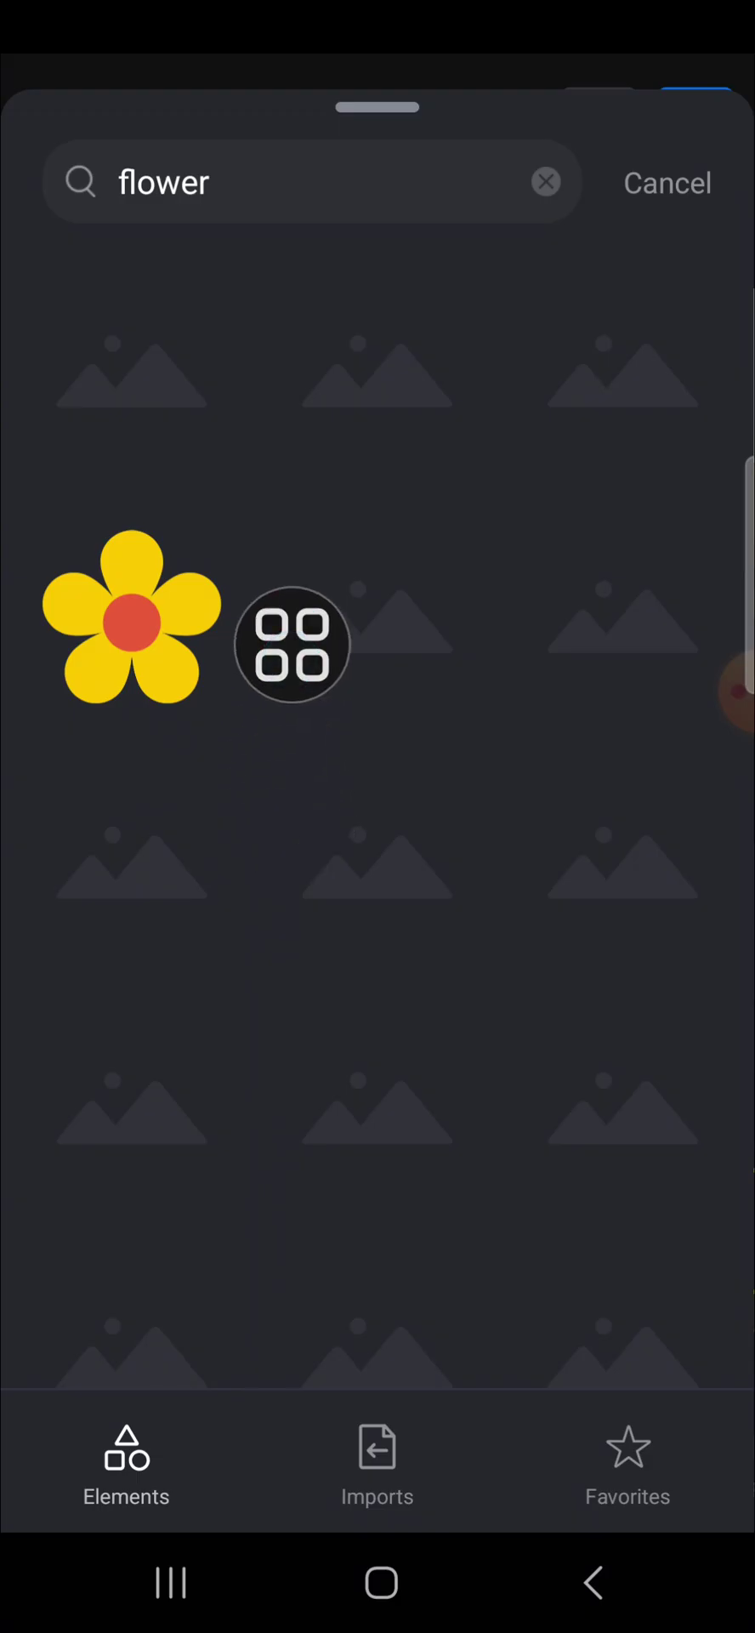
pyautogui.moveTo(704, 739); pyautogui.dragTo(704, 595)
pyautogui.moveTo(292, 645)
pyautogui.mouseDown()
pyautogui.moveTo(507, 956)
pyautogui.moveTo(526, 795)
pyautogui.moveTo(503, 668)
pyautogui.moveTo(463, 667)
pyautogui.moveTo(531, 1031)
pyautogui.moveTo(473, 600)
pyautogui.moveTo(161, 612)
pyautogui.moveTo(321, 486)
pyautogui.mouseUp()
pyautogui.click(521, 804)
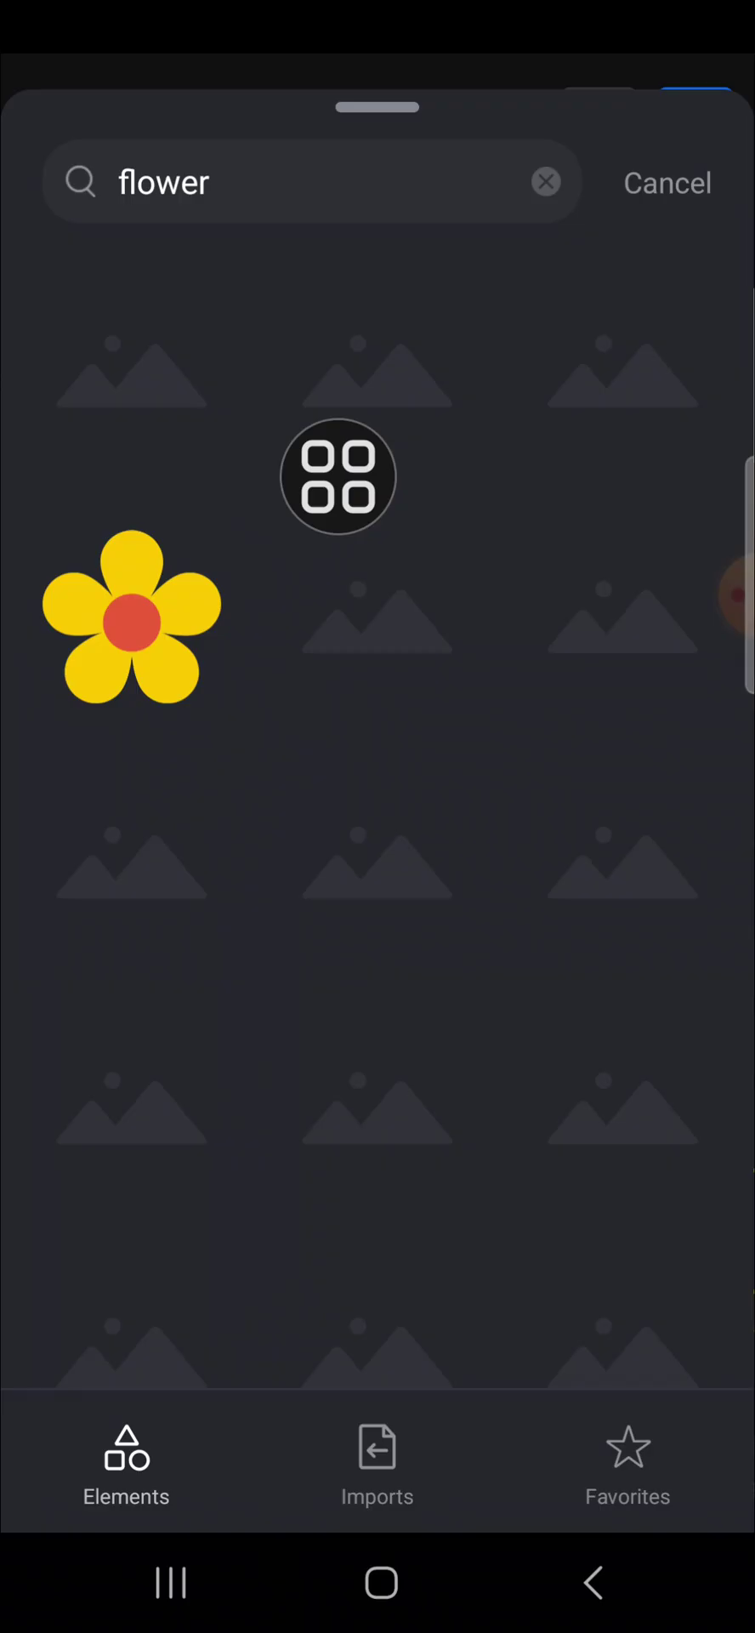
# Add the yellow flower sticker, shrink it, and move it to the upper-left.
pyautogui.click(132, 621)
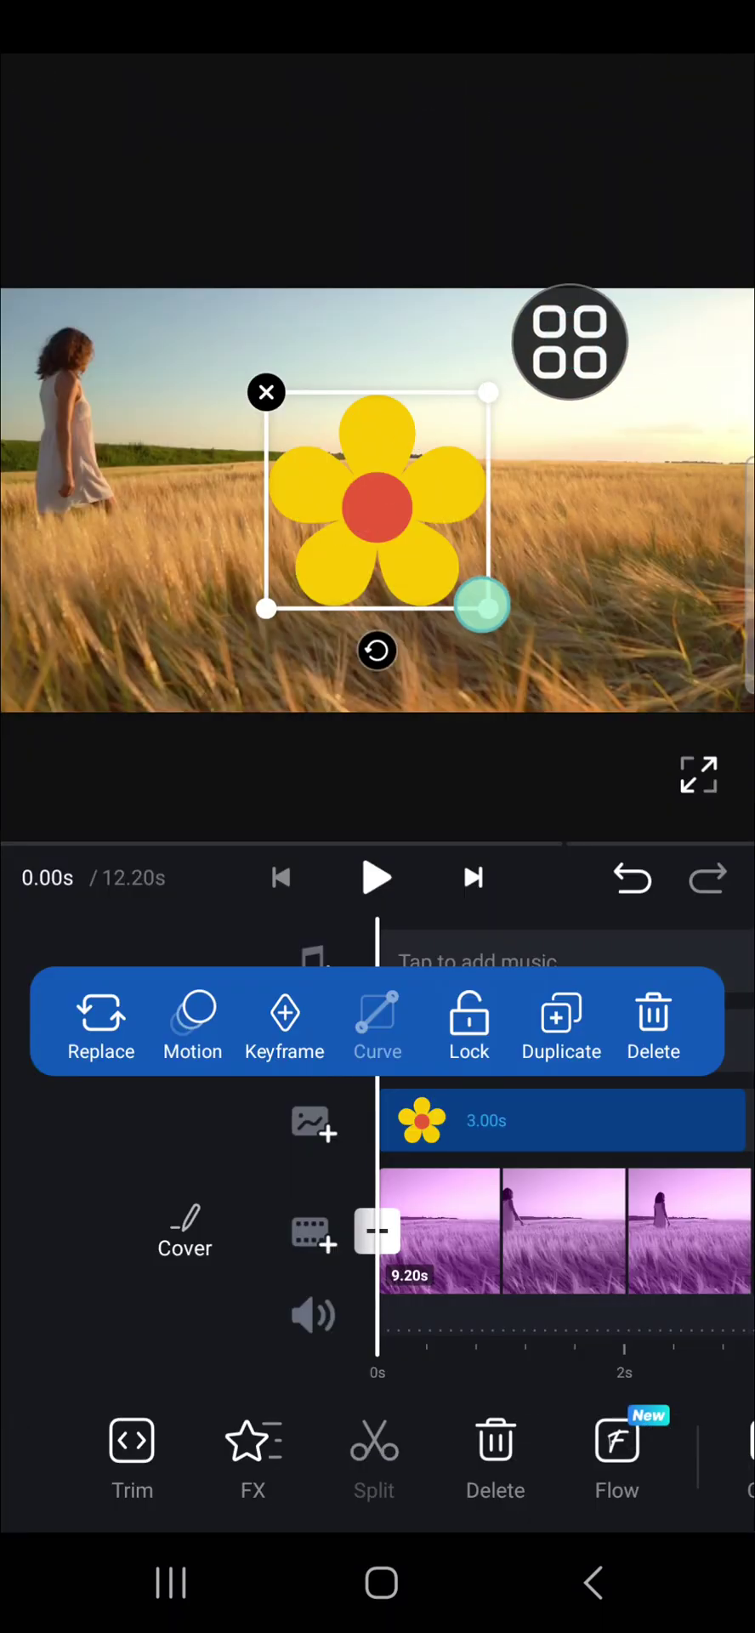
pyautogui.moveTo(482, 606)
pyautogui.mouseDown()
pyautogui.moveTo(365, 543)
pyautogui.moveTo(368, 493)
pyautogui.mouseUp()
pyautogui.moveTo(322, 442)
pyautogui.mouseDown()
pyautogui.moveTo(313, 376)
pyautogui.moveTo(216, 411)
pyautogui.mouseUp()
# Lengthen the sticker clip on the timeline to 9.04 seconds.
pyautogui.moveTo(417, 1241); pyautogui.dragTo(281, 1241)
pyautogui.click(514, 1124)
pyautogui.moveTo(513, 1125); pyautogui.dragTo(667, 1124)
pyautogui.moveTo(545, 1262); pyautogui.dragTo(328, 1262)
pyautogui.click(435, 1124)
pyautogui.moveTo(435, 1124); pyautogui.dragTo(620, 1124)
pyautogui.moveTo(542, 1284); pyautogui.dragTo(329, 1283)
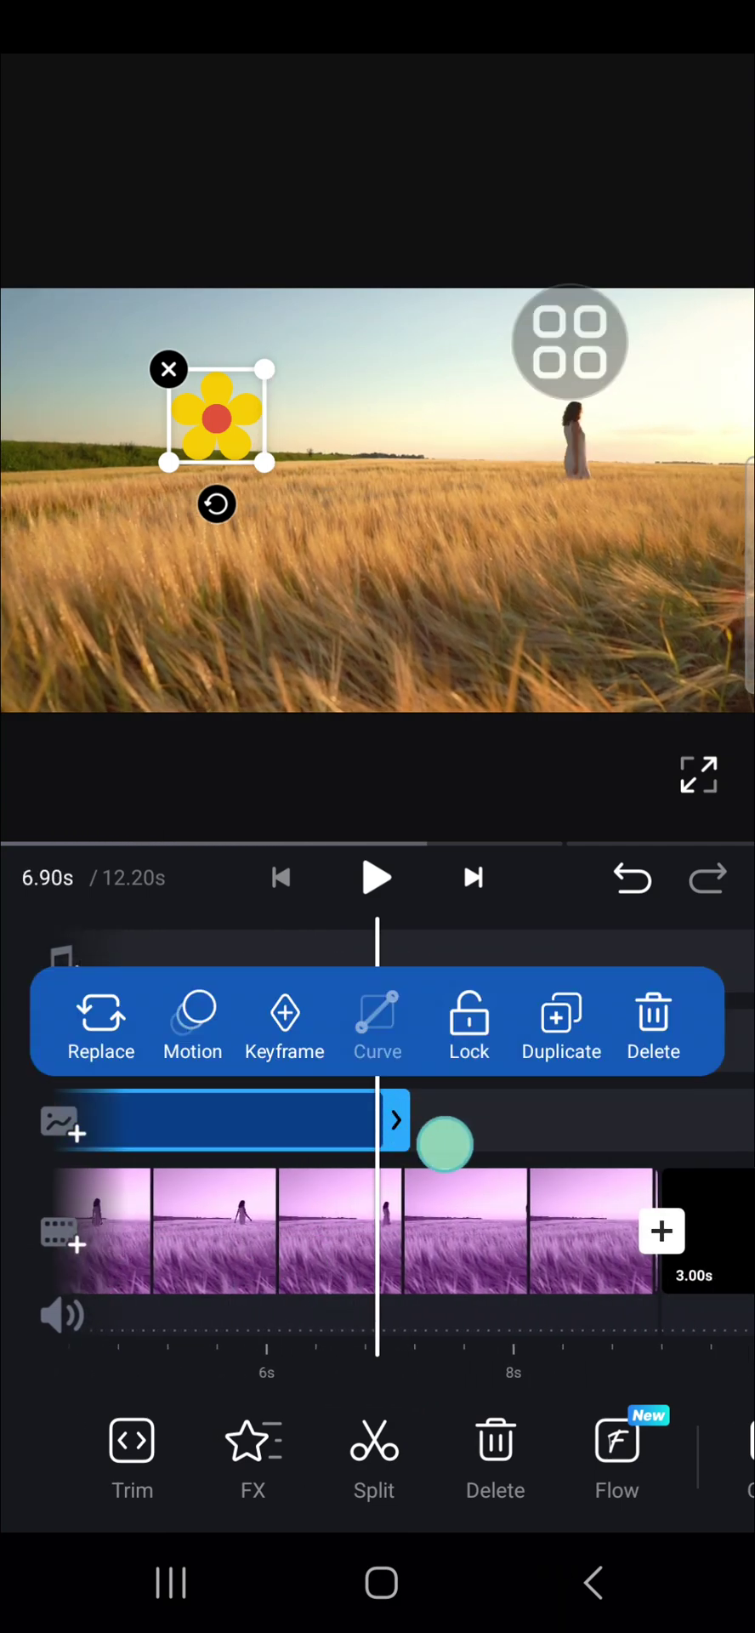
pyautogui.moveTo(445, 1144)
pyautogui.mouseDown()
pyautogui.moveTo(649, 1240)
pyautogui.moveTo(379, 1278)
pyautogui.mouseUp()
pyautogui.click(369, 1120)
pyautogui.moveTo(368, 1120)
pyautogui.mouseDown()
pyautogui.moveTo(597, 1262)
pyautogui.moveTo(467, 1321)
pyautogui.mouseUp()
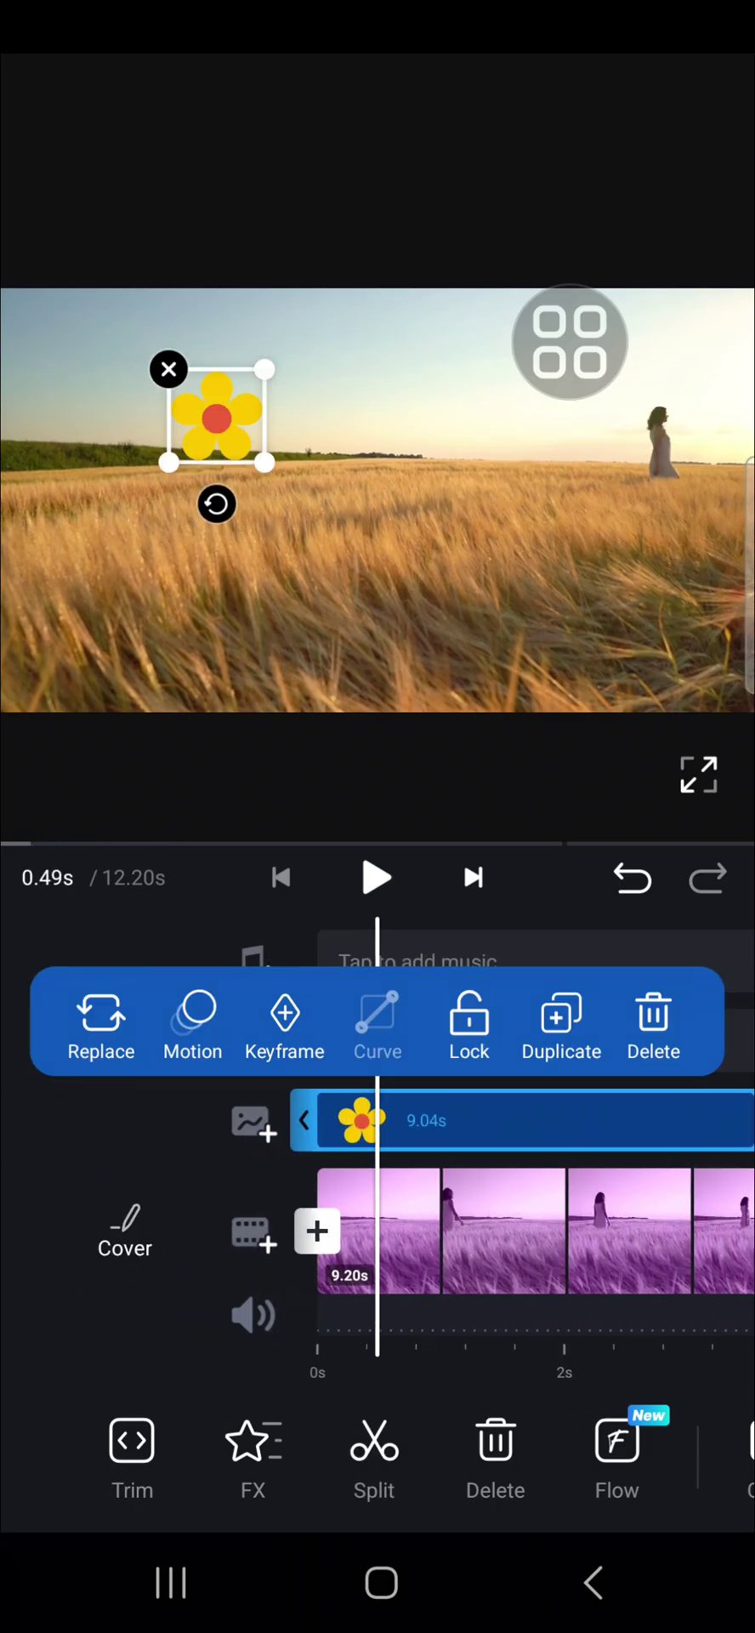
# Enlarge the flower sticker slightly and position it near the top, just left of centre.
pyautogui.moveTo(280, 457); pyautogui.dragTo(296, 493)
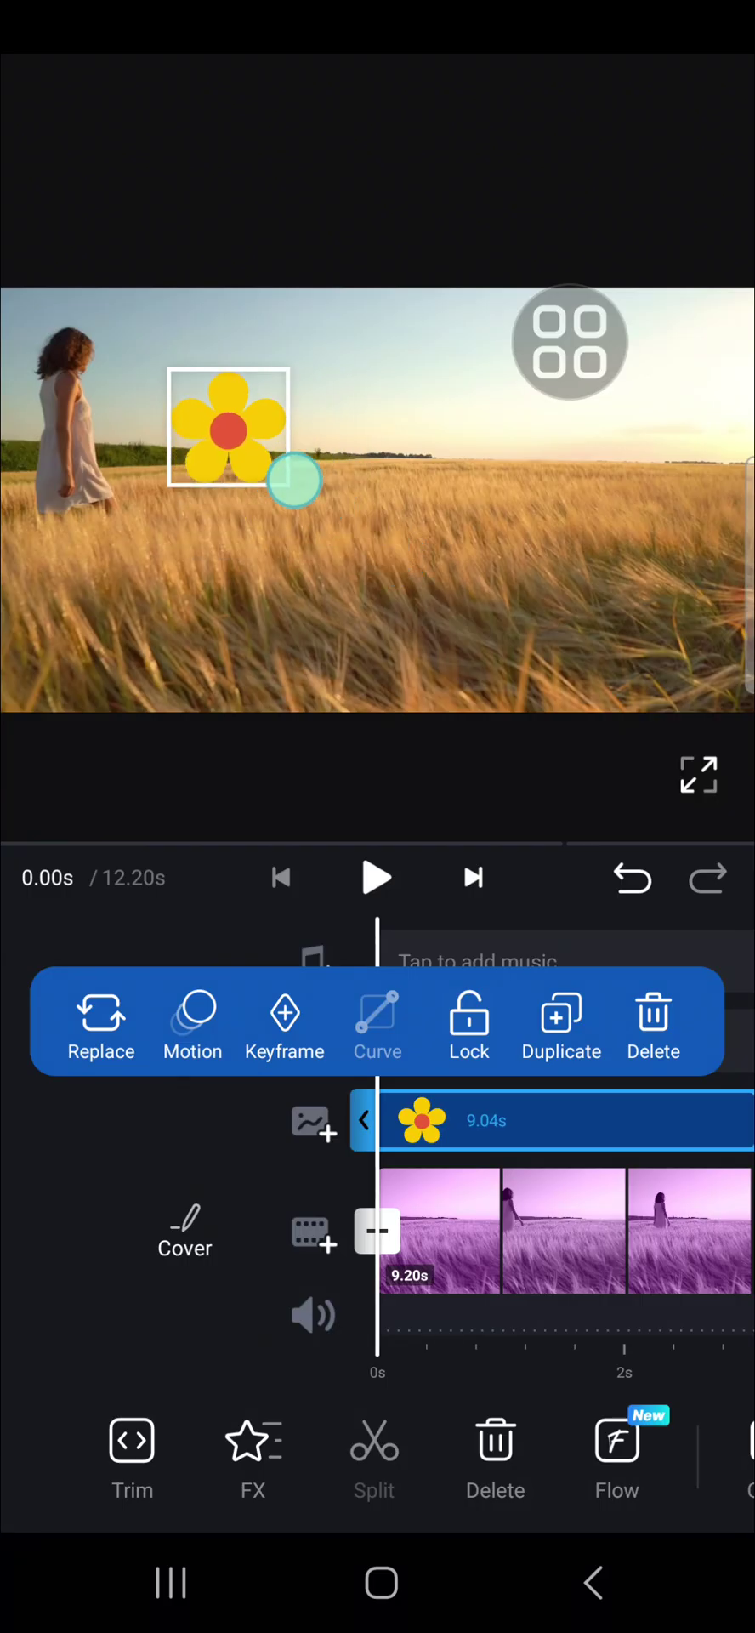
pyautogui.moveTo(237, 448); pyautogui.dragTo(384, 534)
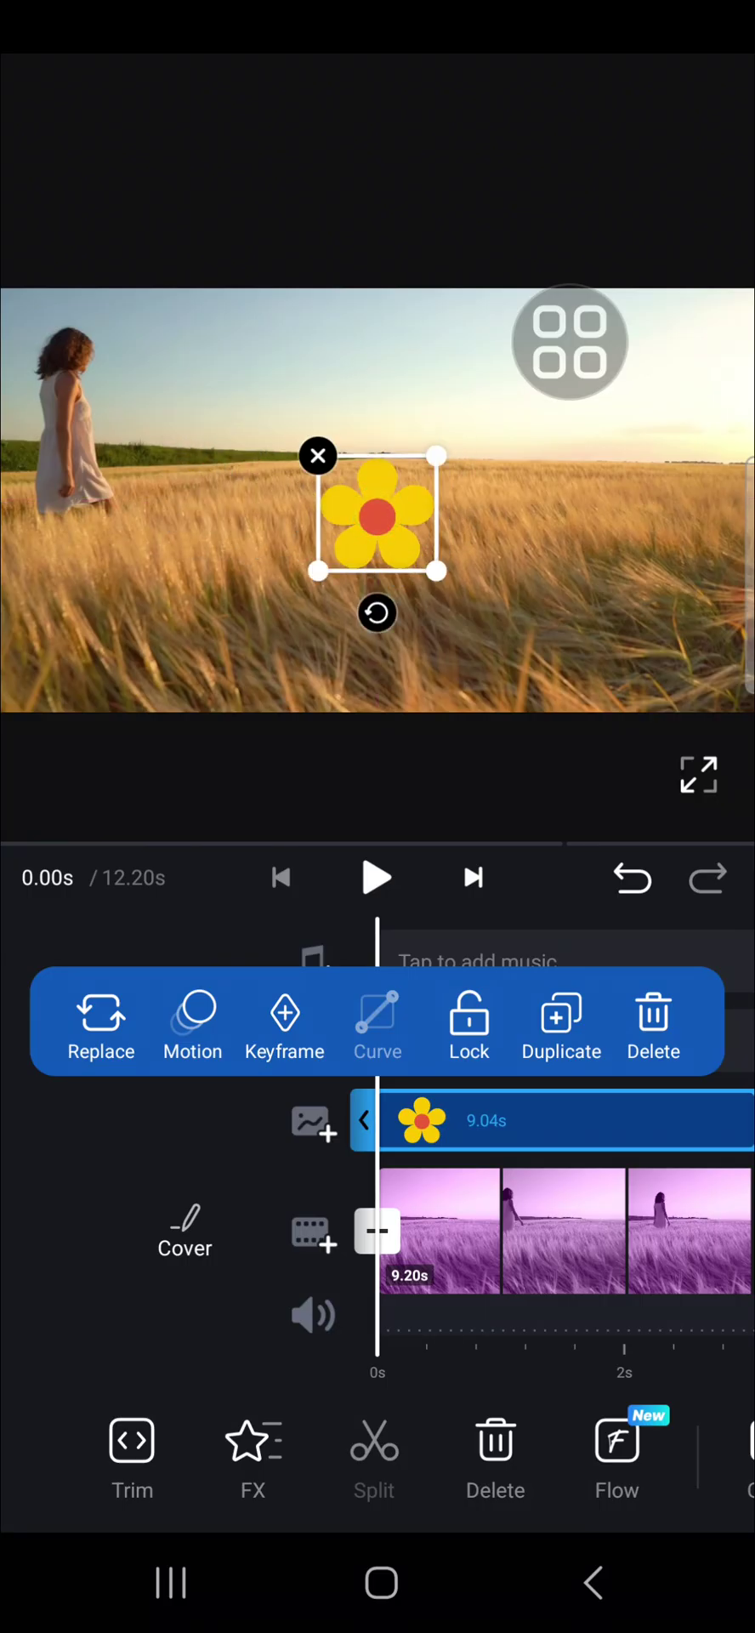
pyautogui.moveTo(380, 520)
pyautogui.mouseDown()
pyautogui.moveTo(409, 436)
pyautogui.moveTo(392, 425)
pyautogui.mouseUp()
pyautogui.moveTo(336, 438); pyautogui.dragTo(401, 394)
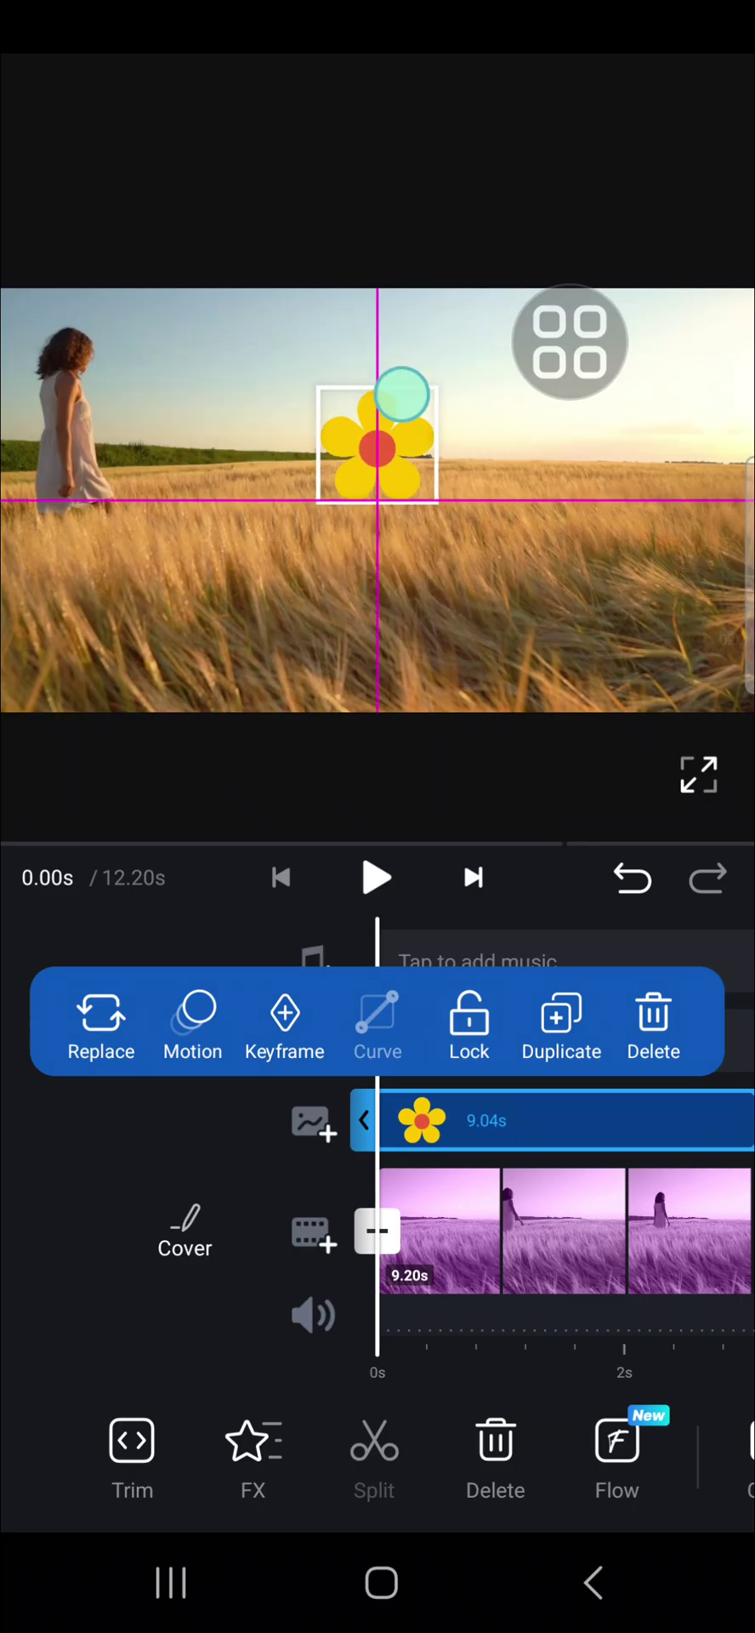
pyautogui.moveTo(399, 388)
pyautogui.mouseDown()
pyautogui.moveTo(394, 359)
pyautogui.moveTo(292, 365)
pyautogui.moveTo(344, 366)
pyautogui.mouseUp()
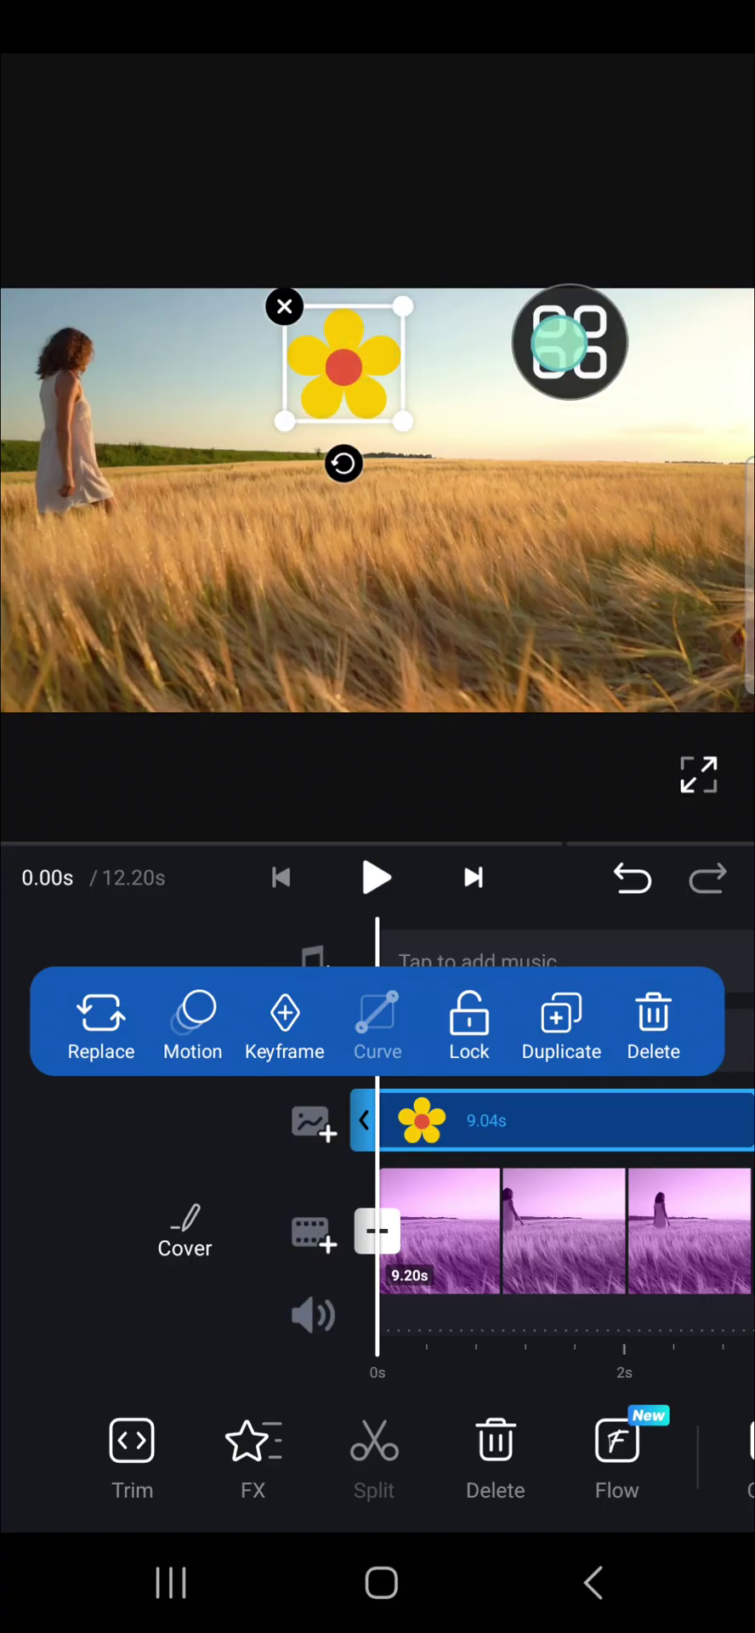
pyautogui.moveTo(570, 343)
pyautogui.mouseDown()
pyautogui.moveTo(394, 448)
pyautogui.moveTo(393, 394)
pyautogui.moveTo(438, 339)
pyautogui.moveTo(521, 339)
pyautogui.moveTo(586, 268)
pyautogui.moveTo(492, 408)
pyautogui.moveTo(482, 510)
pyautogui.moveTo(504, 353)
pyautogui.moveTo(527, 847)
pyautogui.mouseUp()
# Lock the flower sticker in place.
pyautogui.click(469, 1024)
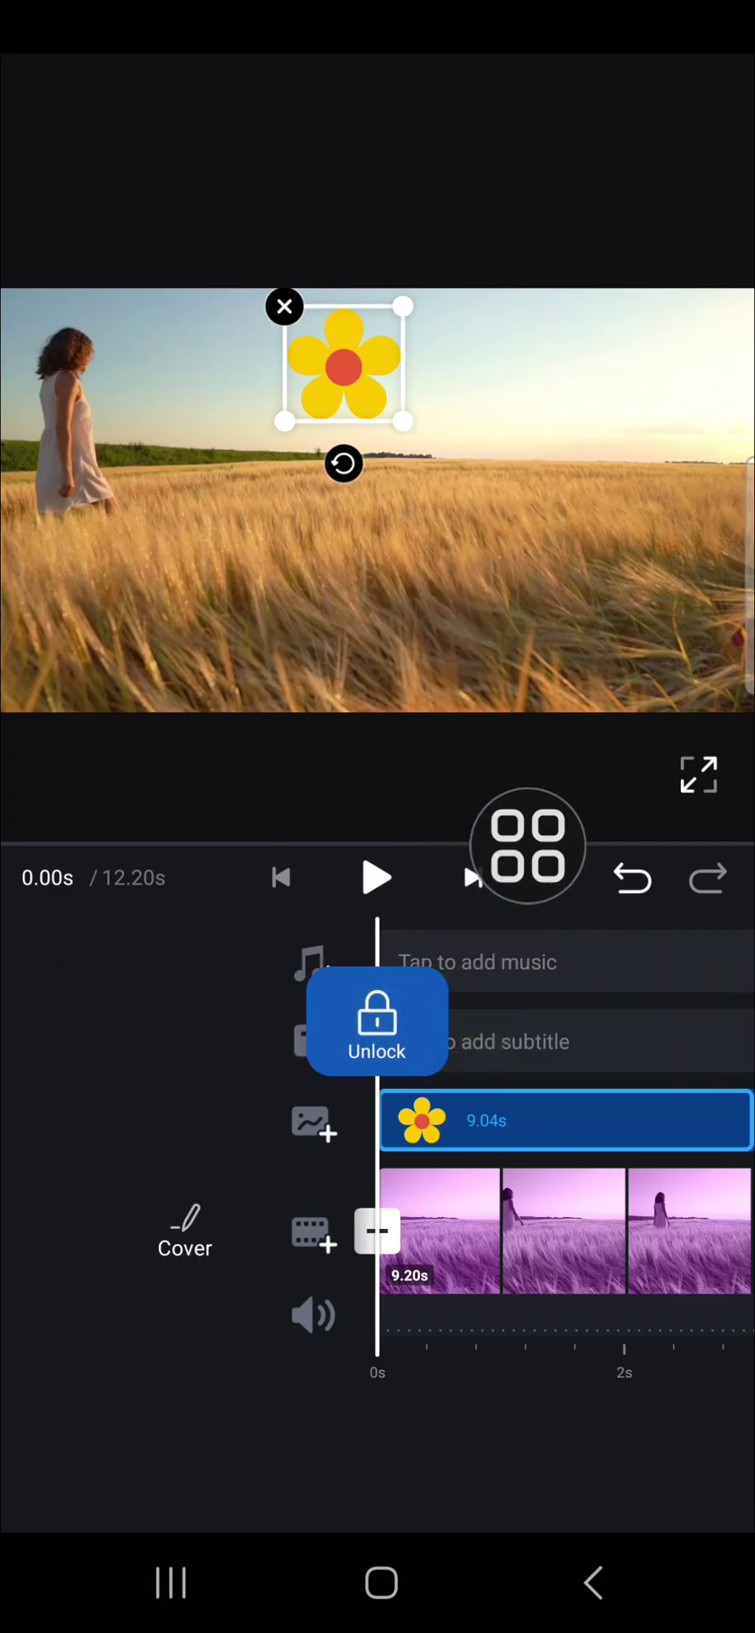
pyautogui.moveTo(566, 1251); pyautogui.dragTo(447, 1251)
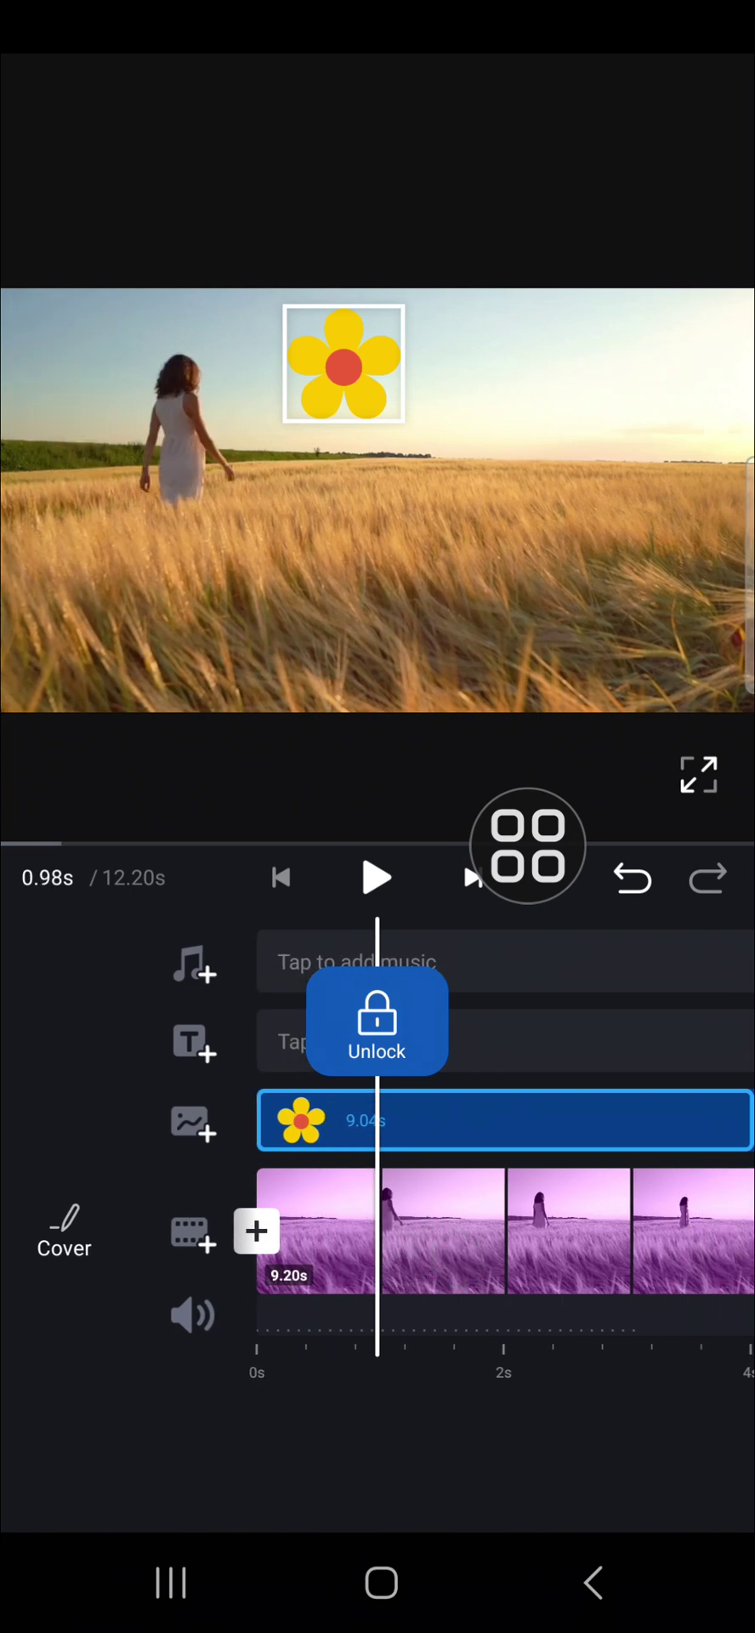
pyautogui.click(561, 1219)
pyautogui.click(540, 1121)
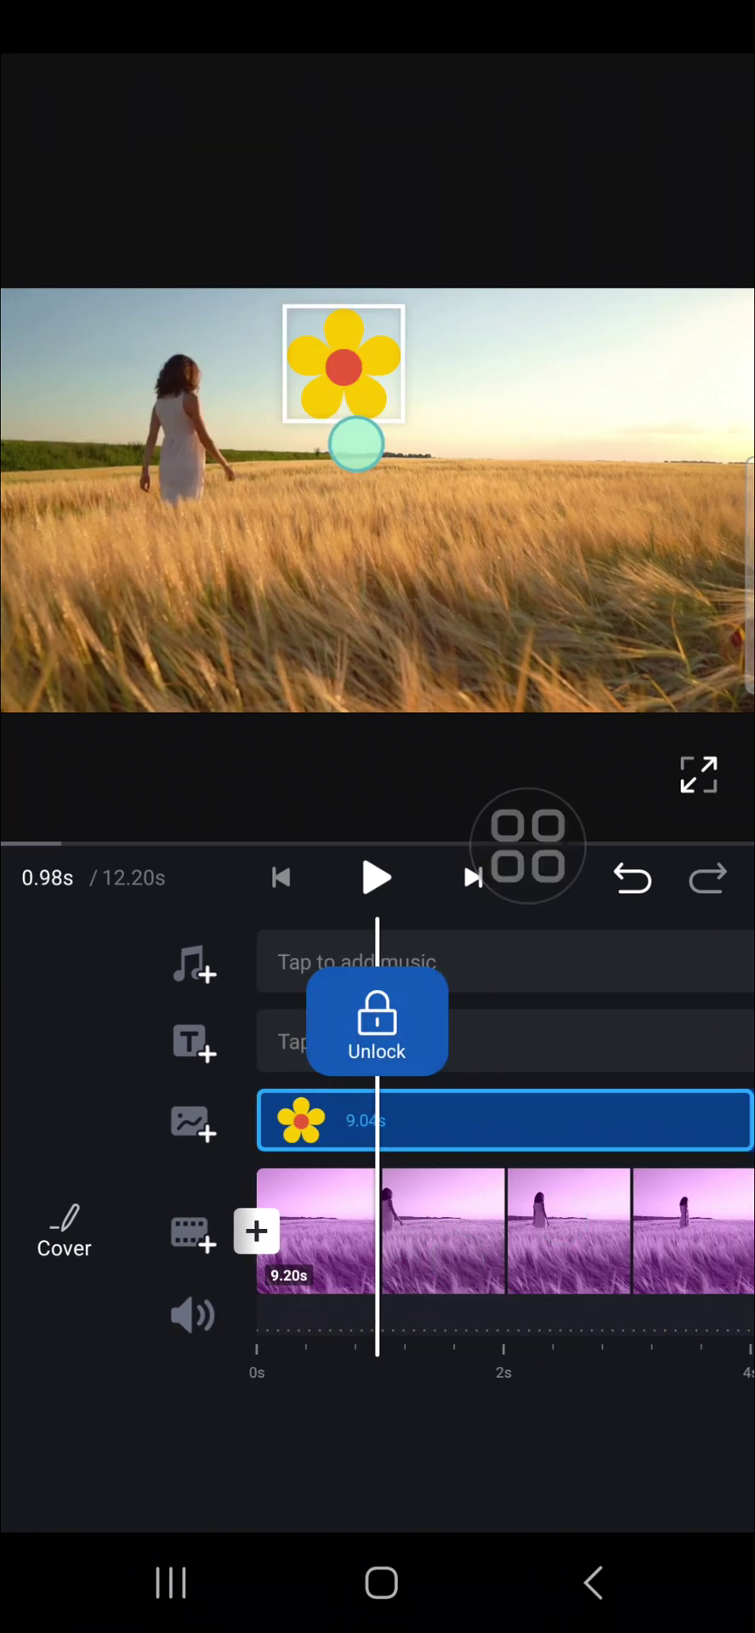
# Preview the wheat-field video from 0s to check the sticker.
pyautogui.click(485, 577)
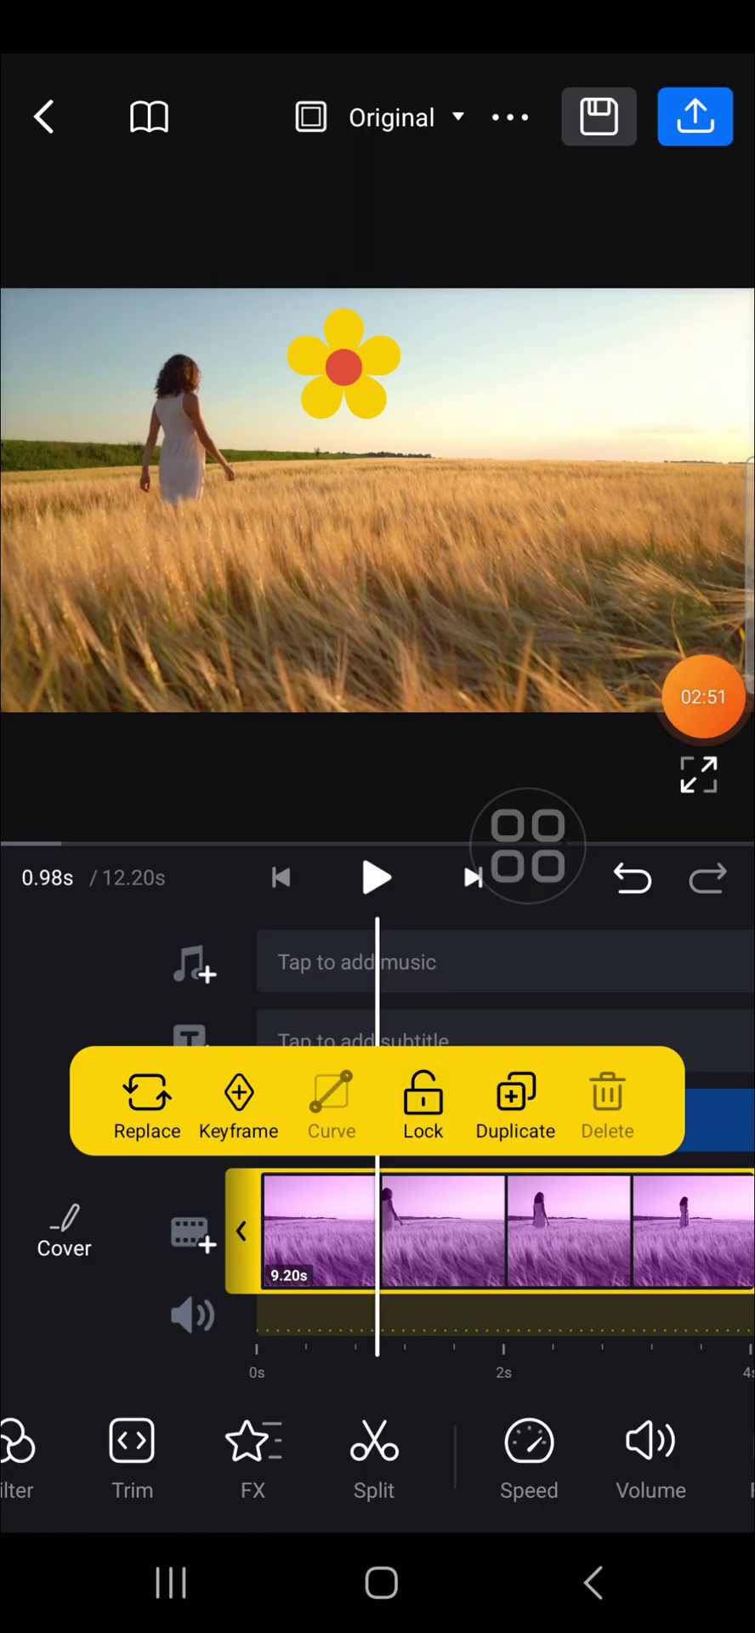
pyautogui.moveTo(357, 1233); pyautogui.dragTo(478, 1233)
pyautogui.click(376, 877)
pyautogui.click(377, 876)
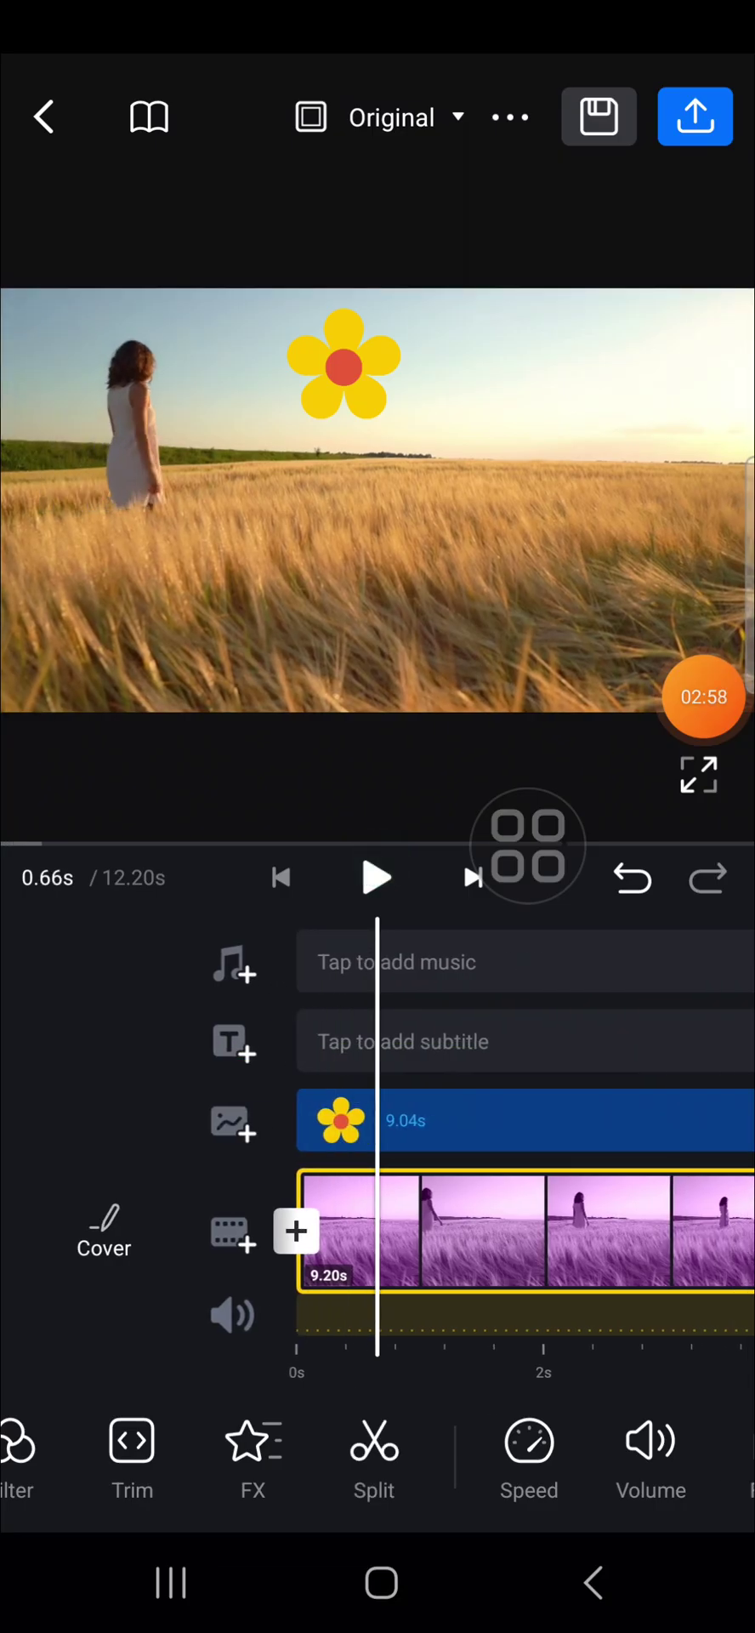
pyautogui.moveTo(716, 715); pyautogui.dragTo(716, 612)
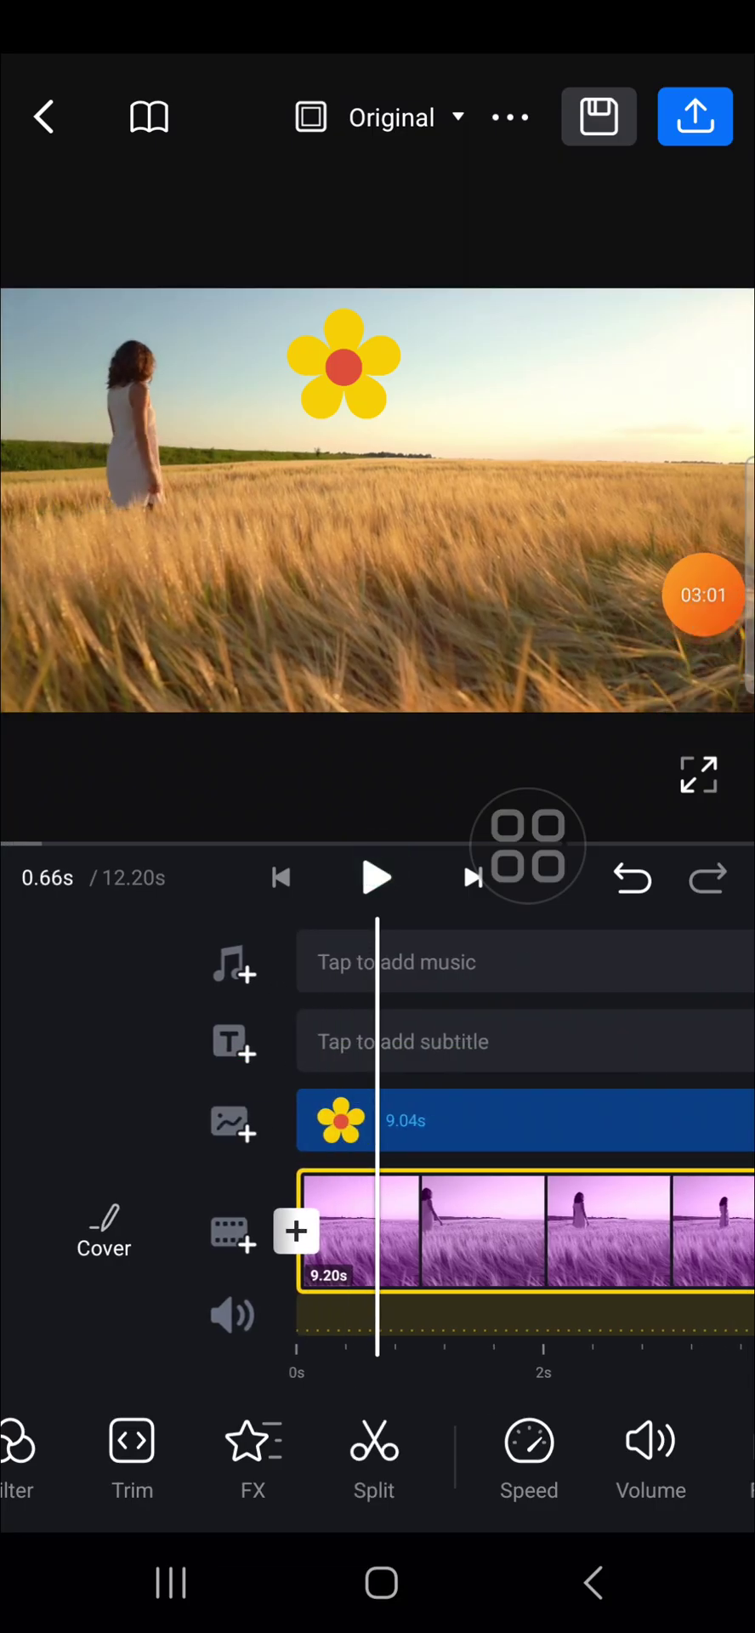